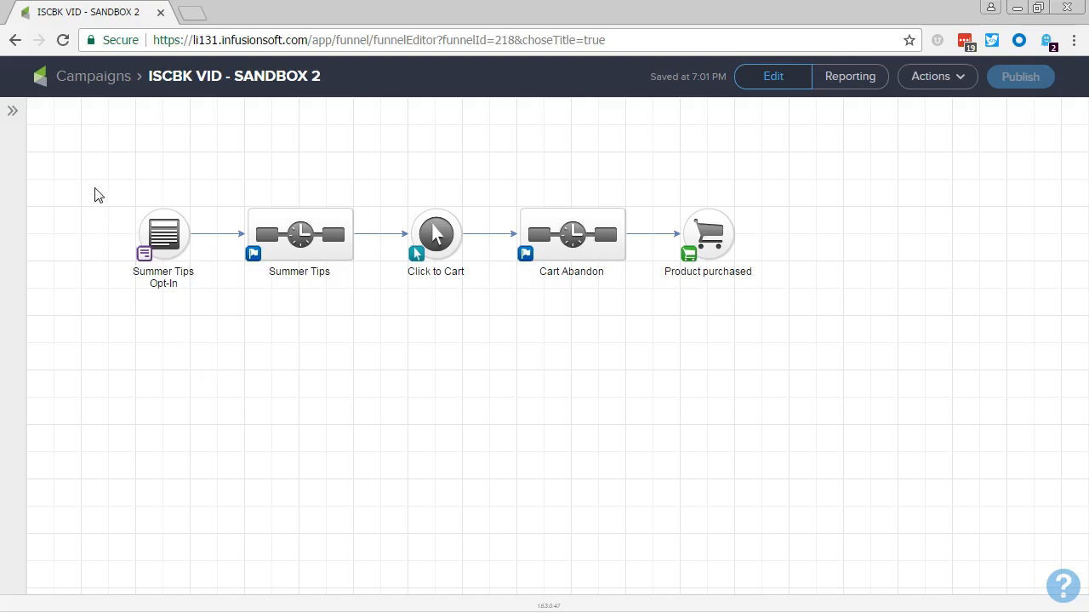
pyautogui.moveTo(93, 183); pyautogui.dragTo(792, 311)
pyautogui.click(740, 344)
pyautogui.moveTo(95, 174); pyautogui.dragTo(377, 297)
pyautogui.click(316, 250)
# Save a version of the current campaign and dismiss the notification.
pyautogui.click(960, 79)
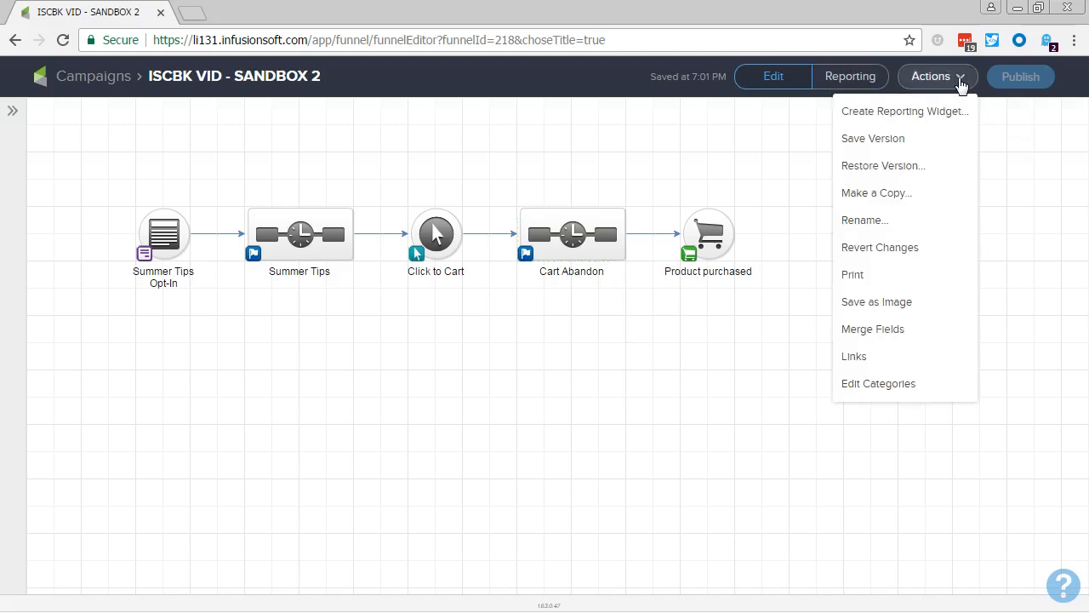
pyautogui.click(898, 143)
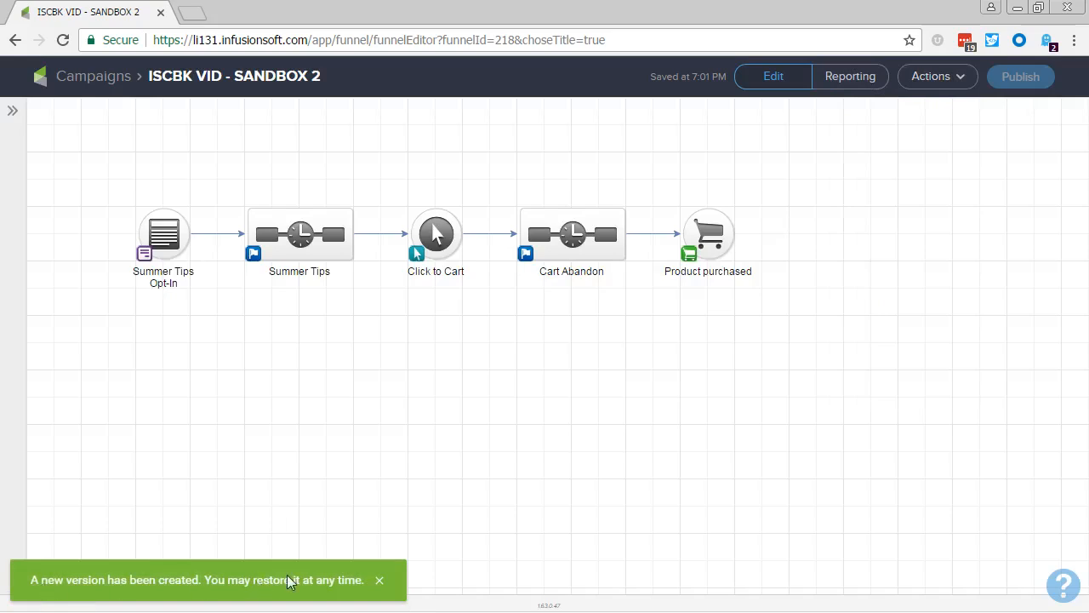
pyautogui.click(378, 581)
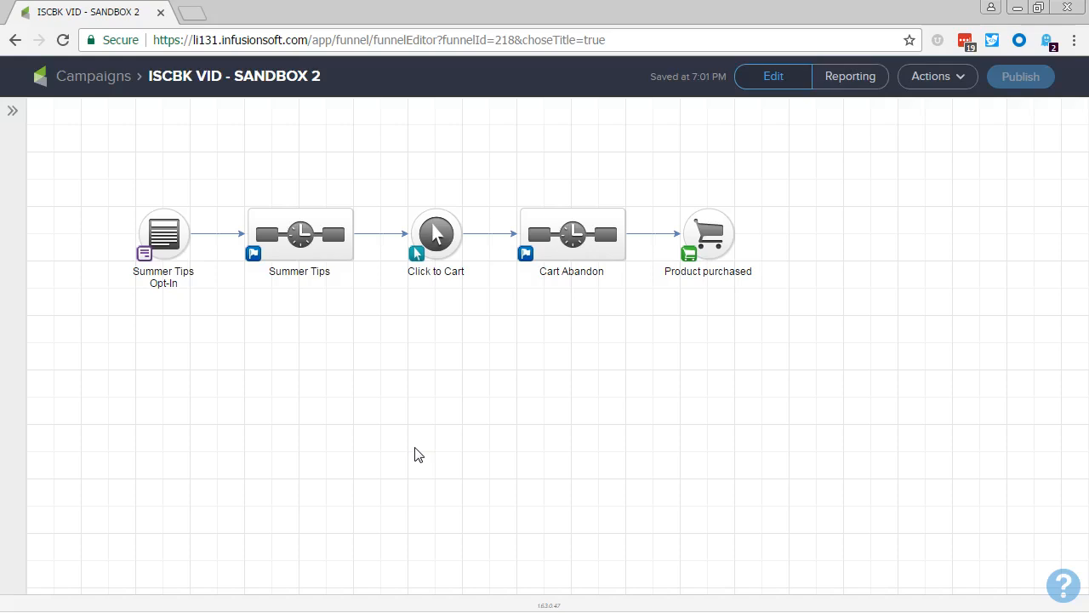
# Delete the connection between Summer Tips and Click to Cart, and move the Summer Tips Opt-In and Summer Tips pair down to a lower row.
pyautogui.click(380, 237)
pyautogui.press('Delete')
pyautogui.moveTo(107, 202); pyautogui.dragTo(307, 350)
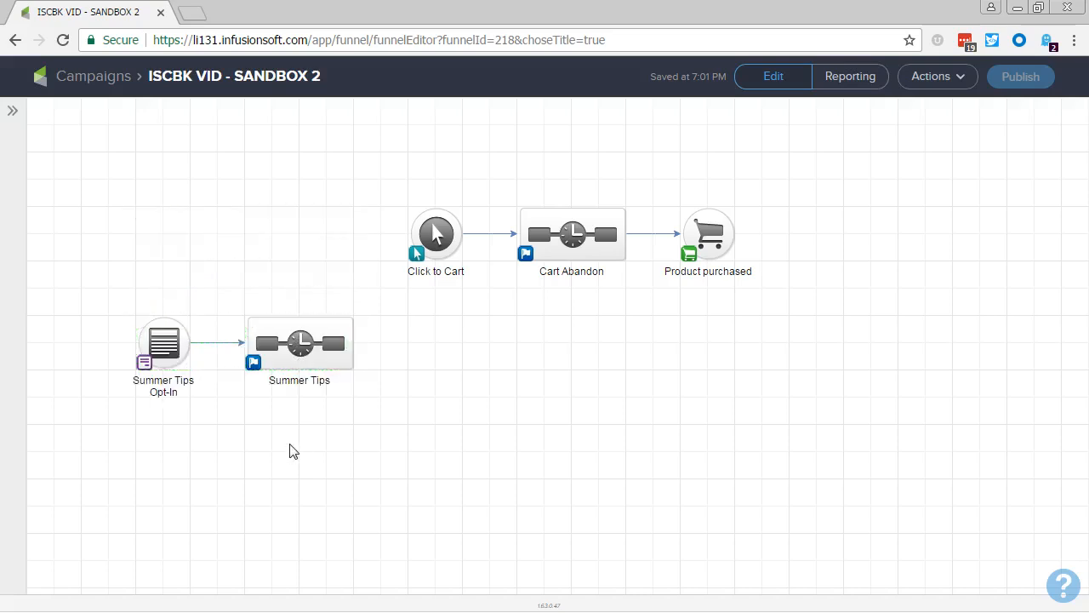
# Move the Click to Cart, Cart Abandon and Product purchased chain further right on the canvas.
pyautogui.moveTo(376, 178); pyautogui.dragTo(802, 316)
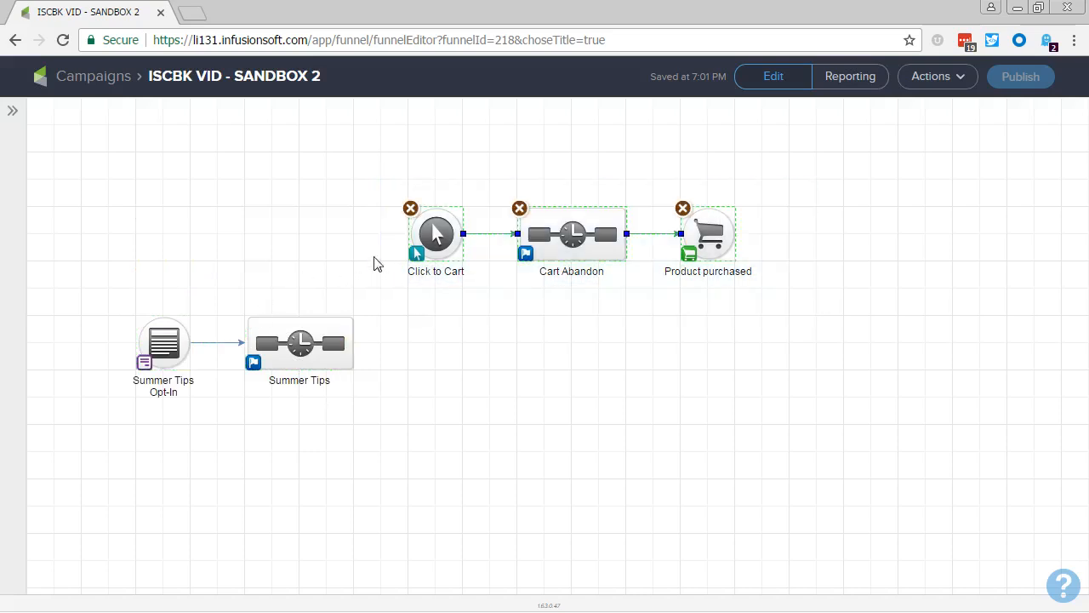
pyautogui.moveTo(416, 236); pyautogui.dragTo(607, 235)
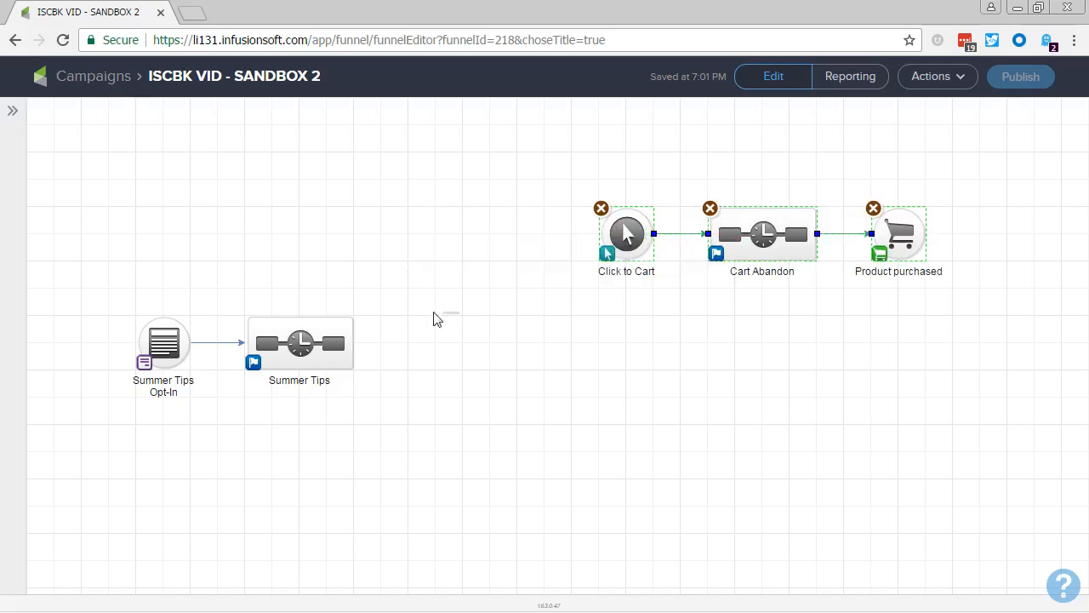
pyautogui.click(434, 319)
# Add a Web Form submitted goal above Summer Tips Opt-In and name it "Winter Tips Opt-In".
pyautogui.click(13, 111)
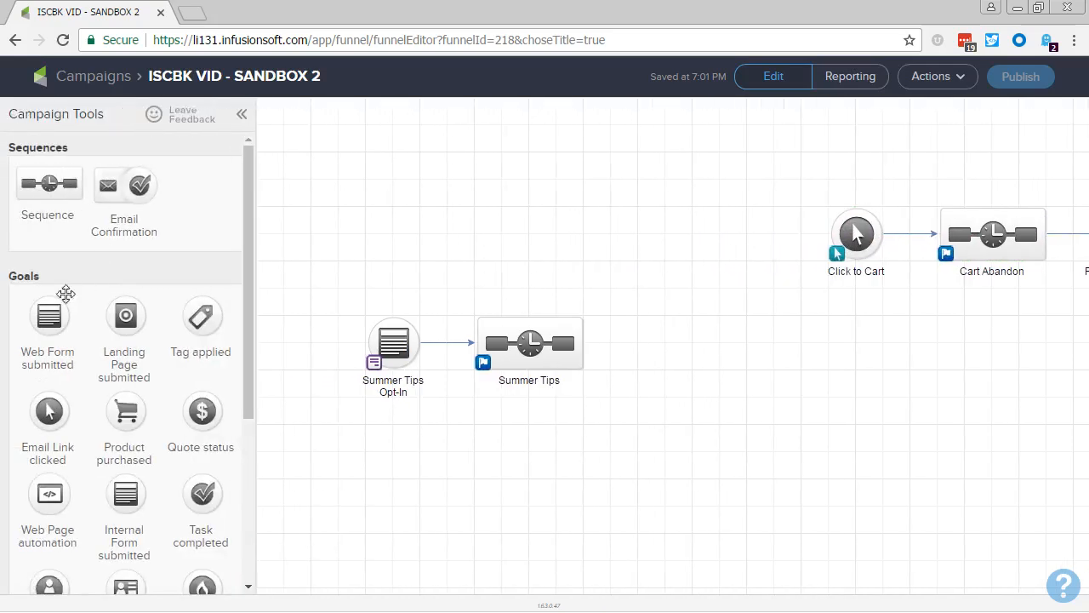
pyautogui.moveTo(66, 293); pyautogui.dragTo(382, 177)
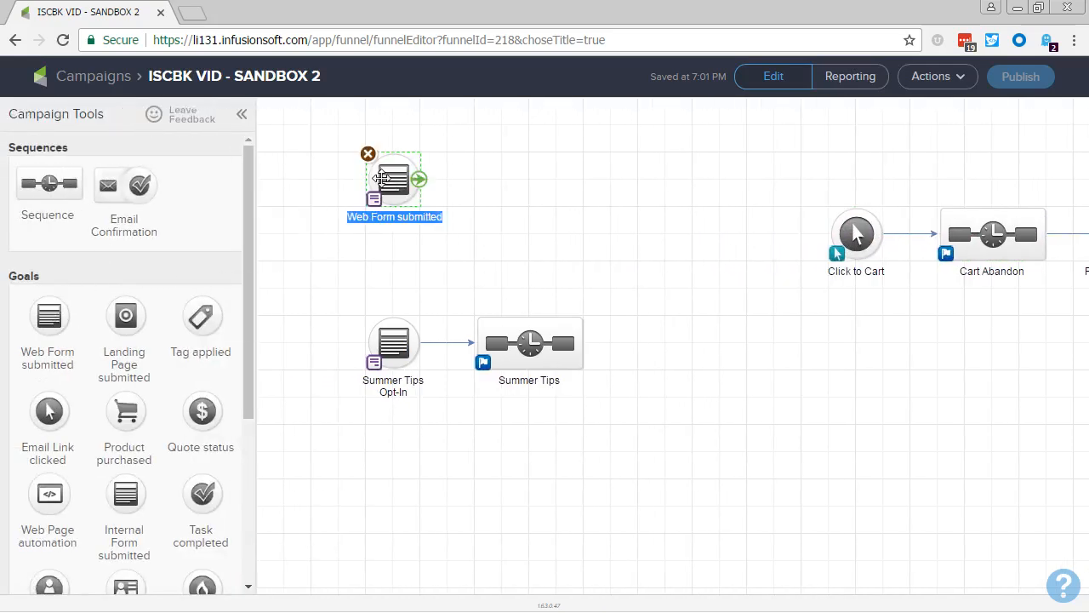
pyautogui.write('Winter Tips')
pyautogui.press('Return')
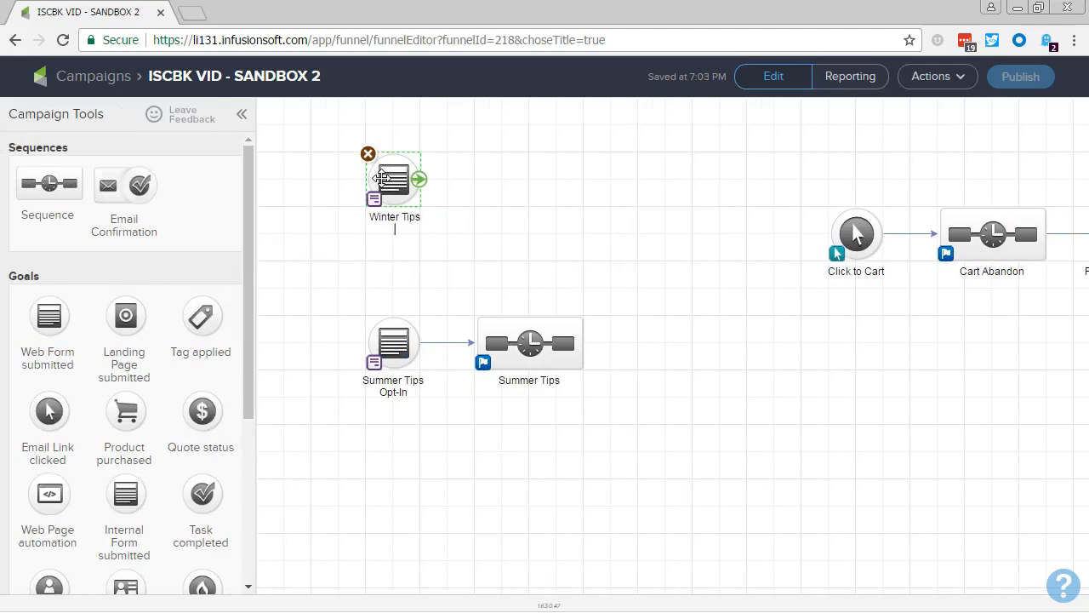
pyautogui.write('Opt-In')
# Duplicate the Summer Tips sequence beside Winter Tips Opt-In, connect the goal to the copy, and rename the copy "Winter Tips".
pyautogui.moveTo(529, 343)
pyautogui.mouseDown()
pyautogui.moveTo(542, 170)
pyautogui.moveTo(523, 198)
pyautogui.mouseUp()
pyautogui.moveTo(419, 180)
pyautogui.mouseDown()
pyautogui.moveTo(512, 213)
pyautogui.moveTo(514, 230)
pyautogui.mouseUp()
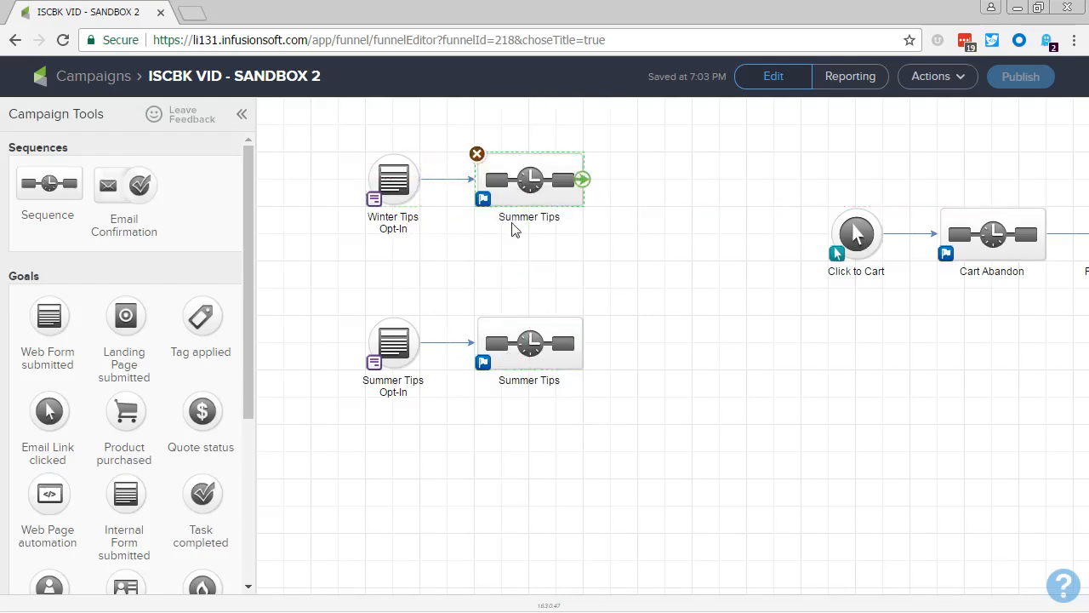
pyautogui.doubleClick(511, 223)
pyautogui.press('Home')
pyautogui.hotkey('ctrl', 'shift', 'Right')
pyautogui.write('Win')
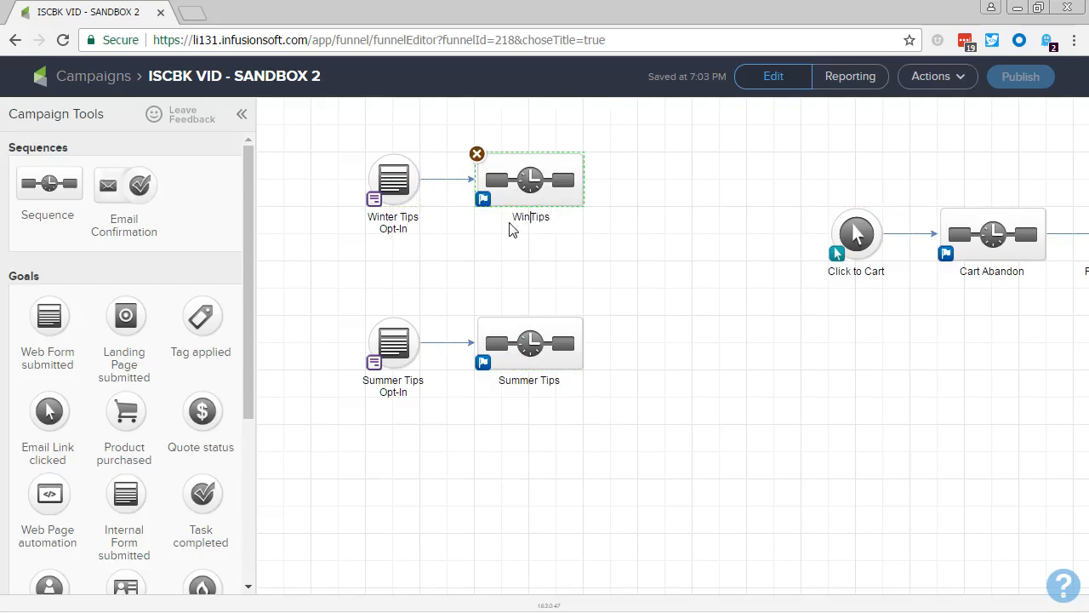
pyautogui.write('ter')
pyautogui.click(728, 311)
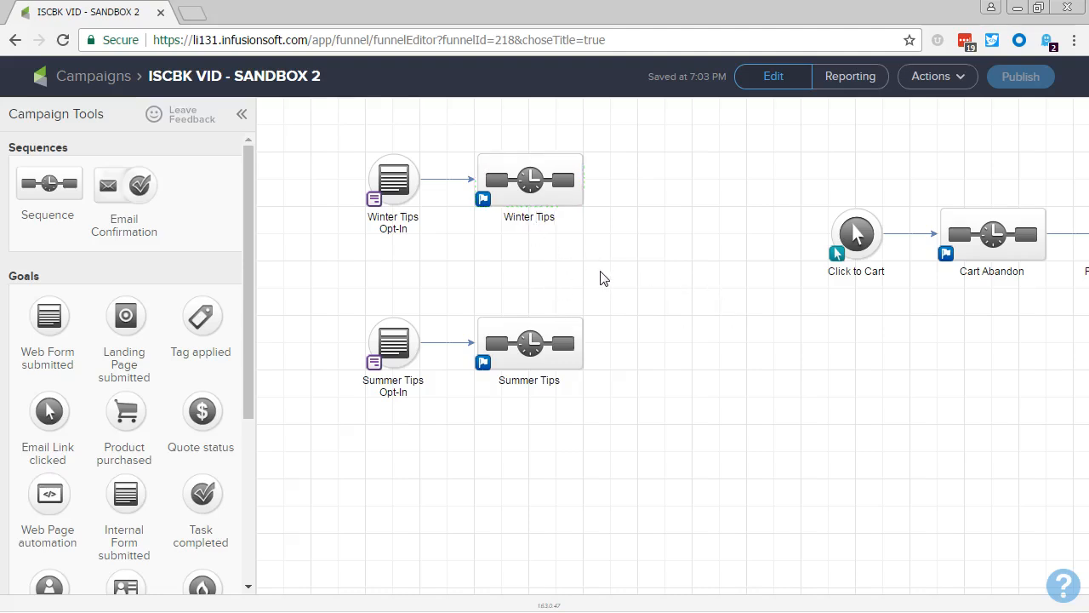
# Add a sequence named "Date-Based Holiday Sales" and place it in line with the Summer Tips row.
pyautogui.moveTo(41, 183); pyautogui.dragTo(642, 252)
pyautogui.write('D')
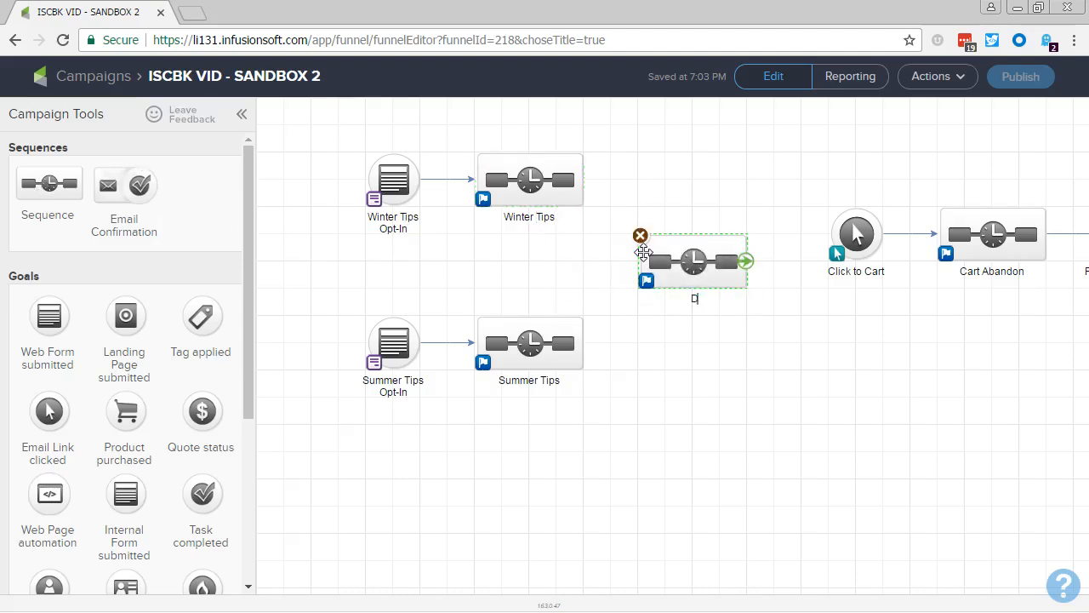
pyautogui.write('ate-Based Holiday Sales')
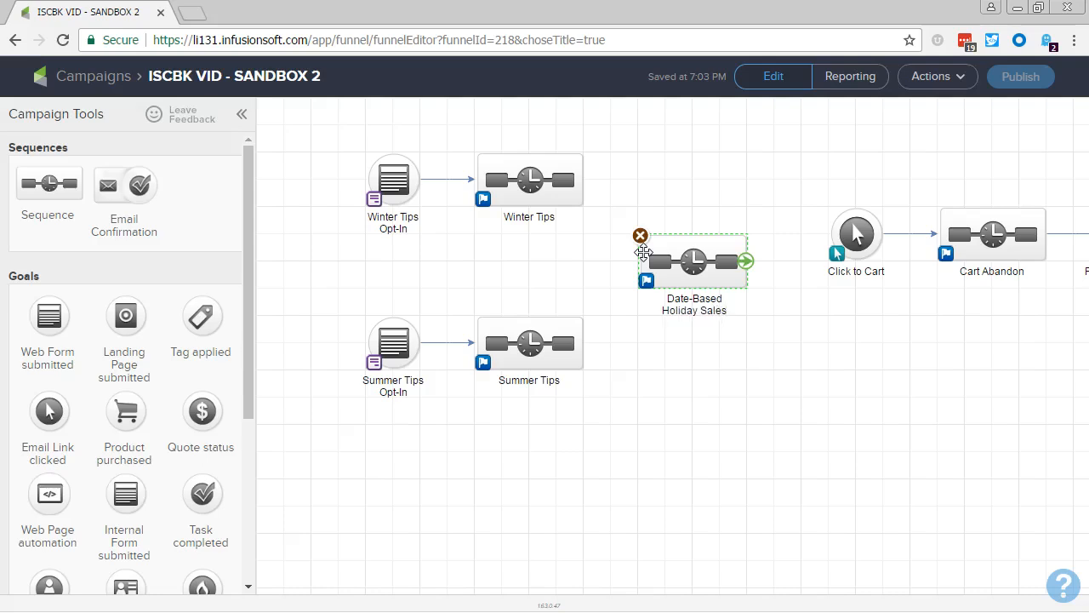
pyautogui.moveTo(680, 276); pyautogui.dragTo(733, 358)
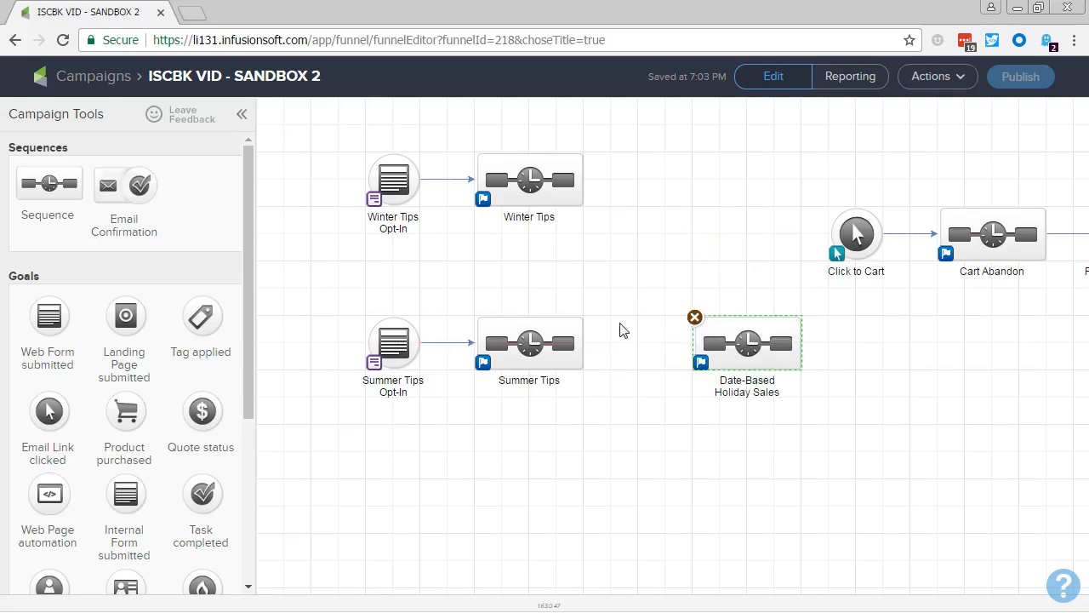
# Align the Winter Tips pair with Click to Cart, and connect Winter Tips to it both directly and through Date-Based Holiday Sales.
pyautogui.moveTo(345, 129); pyautogui.dragTo(615, 266)
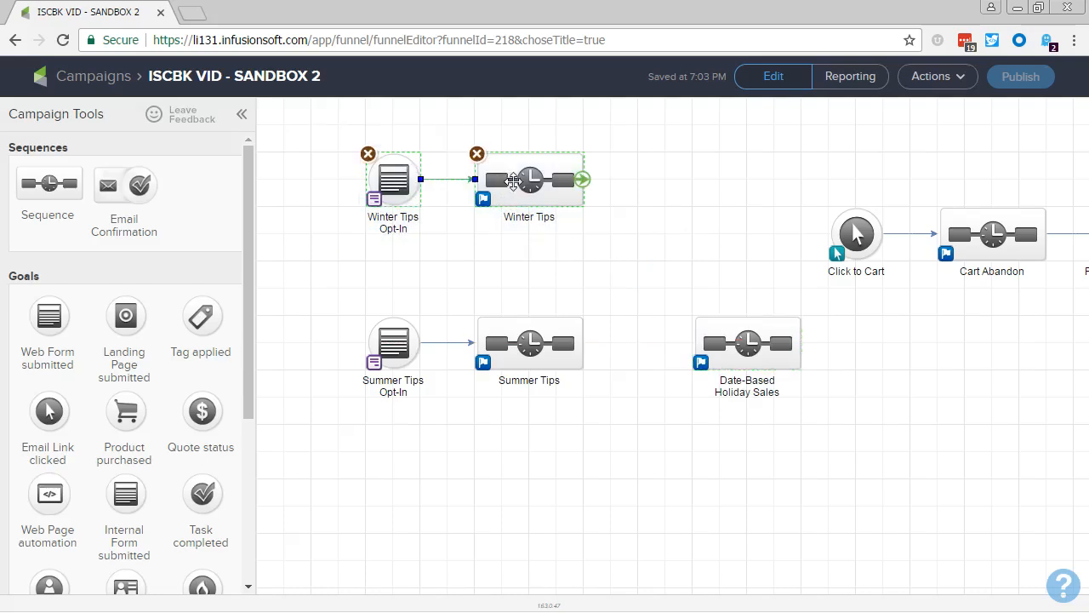
pyautogui.moveTo(513, 181); pyautogui.dragTo(851, 238)
pyautogui.click(540, 248)
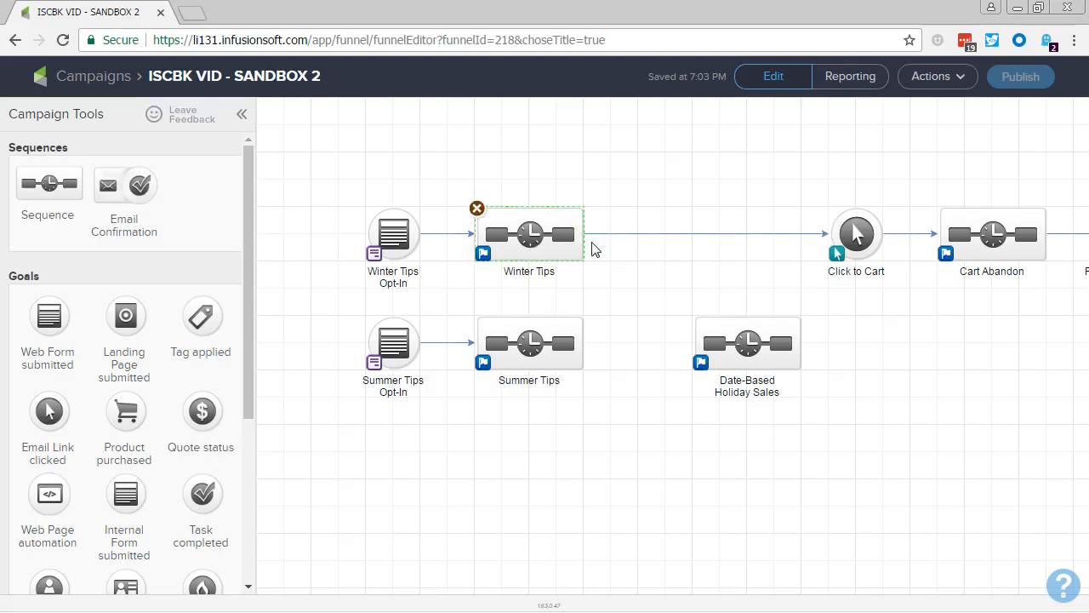
pyautogui.moveTo(584, 236); pyautogui.dragTo(858, 247)
pyautogui.moveTo(742, 357); pyautogui.dragTo(728, 301)
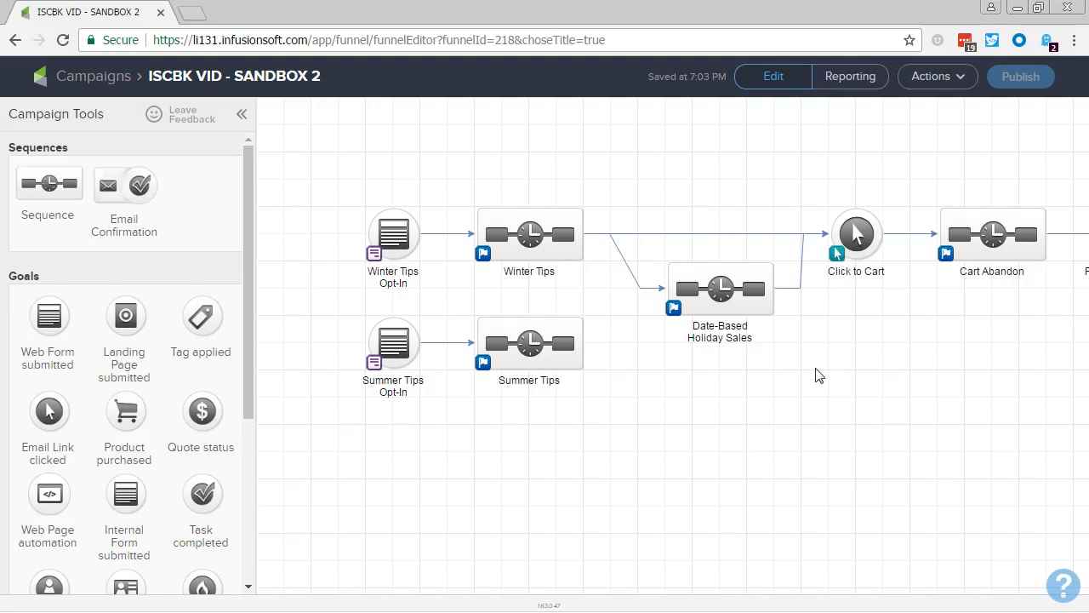
# Move the Summer Tips Opt-In and Summer Tips pair further down, clear of the winter flow.
pyautogui.moveTo(333, 312); pyautogui.dragTo(672, 410)
pyautogui.moveTo(558, 364); pyautogui.dragTo(558, 418)
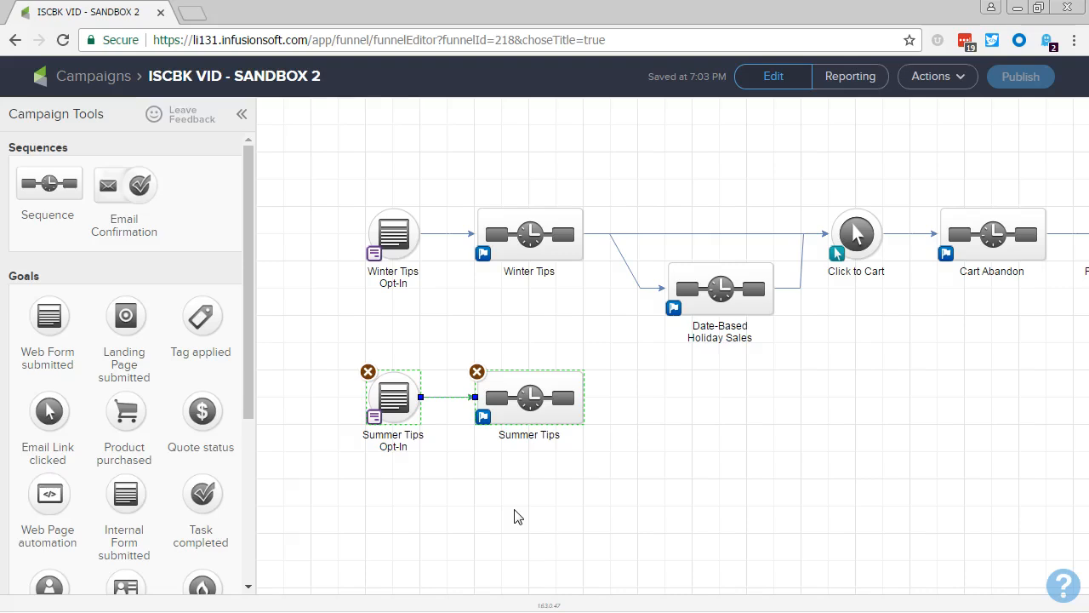
pyautogui.moveTo(339, 199); pyautogui.dragTo(822, 365)
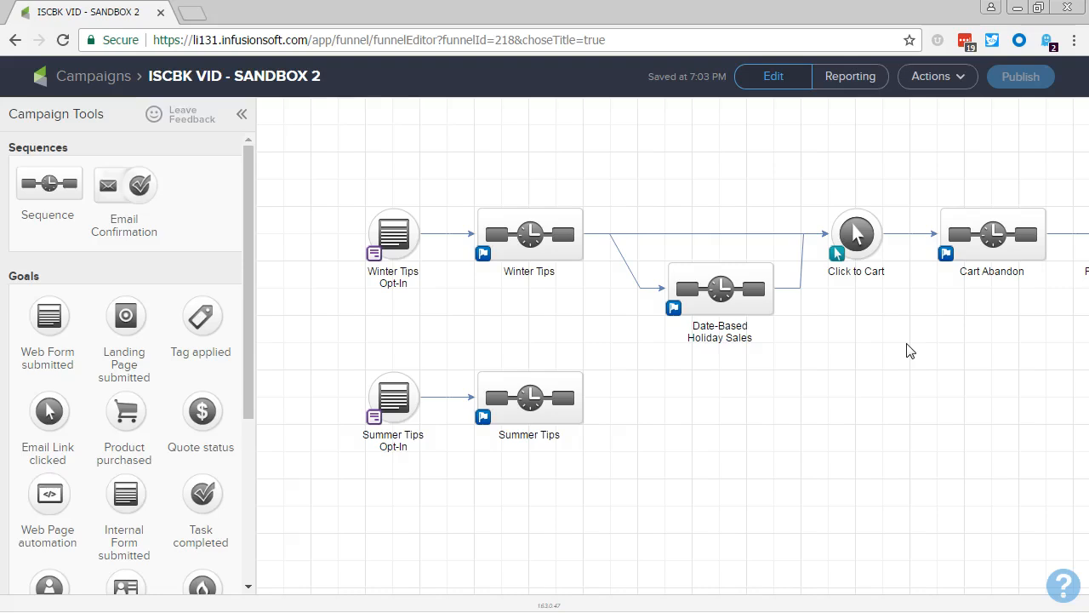
# Save another version of the campaign with the winter flow and dismiss the notification.
pyautogui.click(960, 76)
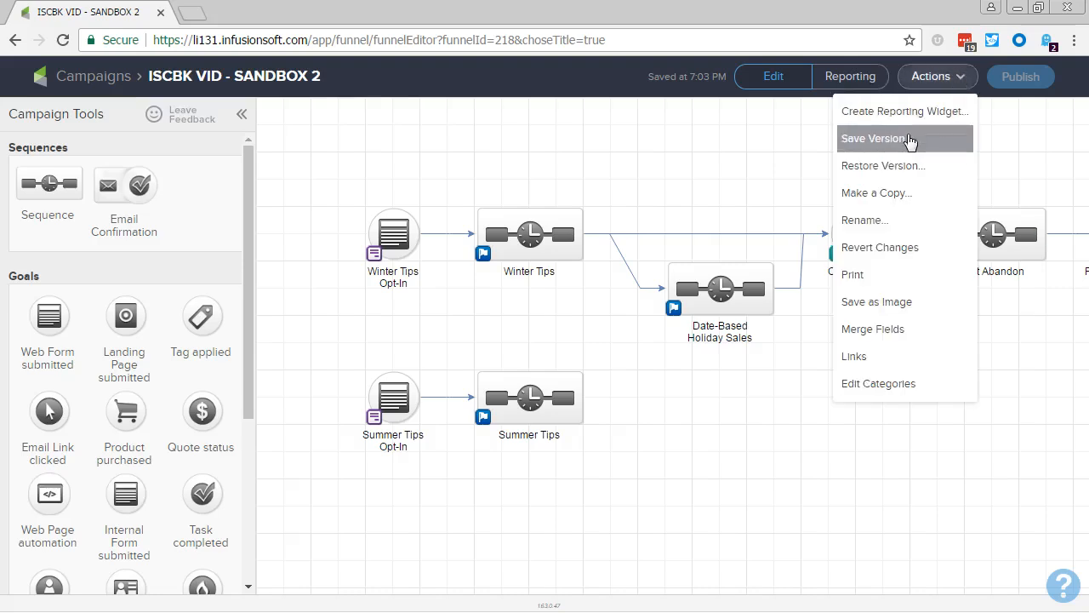
pyautogui.click(909, 140)
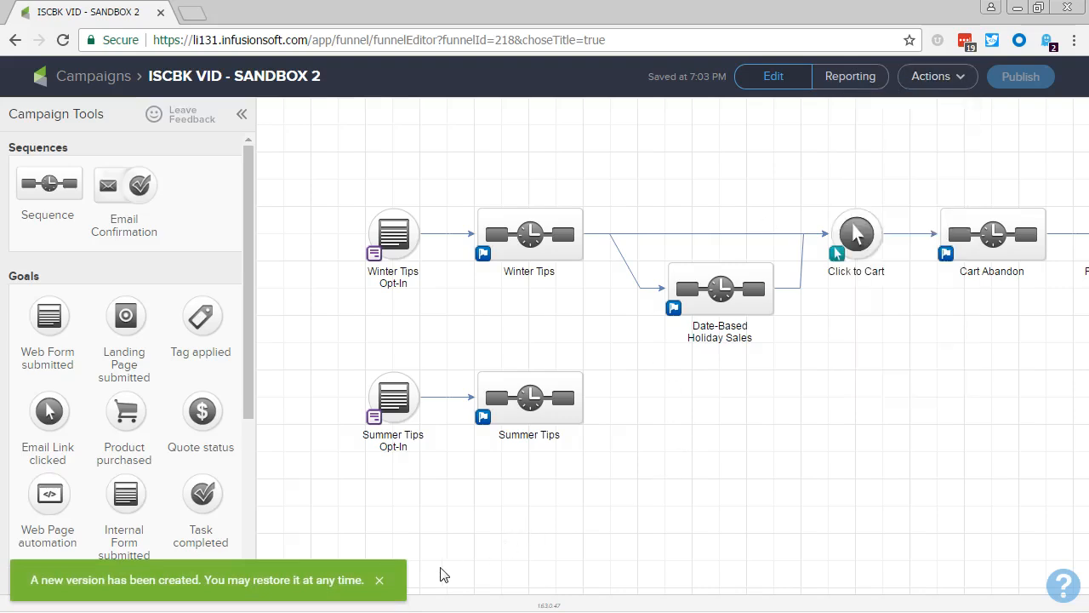
pyautogui.click(380, 581)
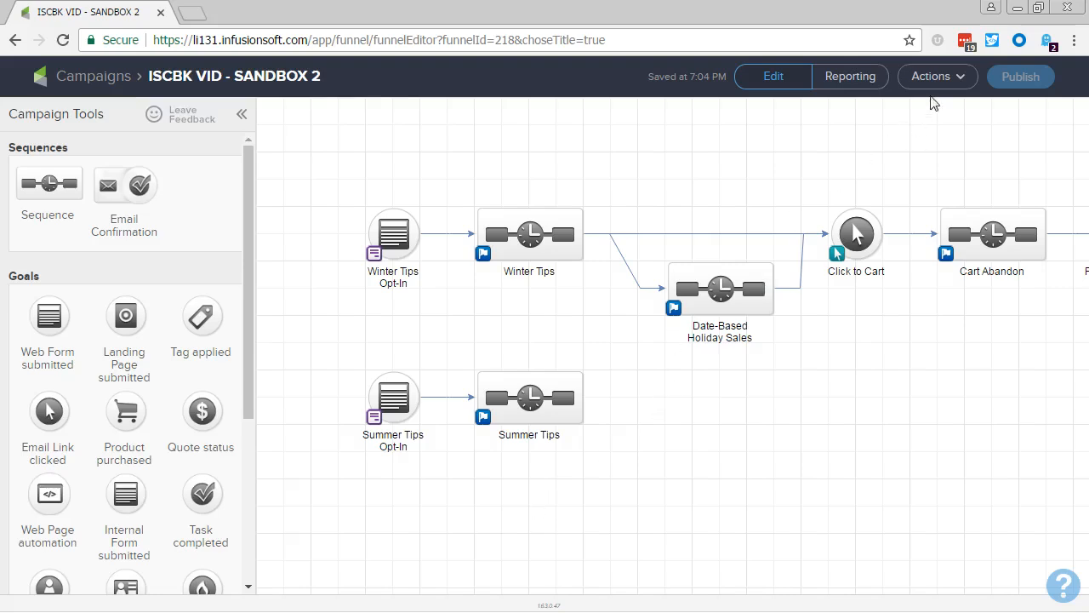
# Restore the campaign from the version saved on 14 Mar 2017 at 10:02 PM.
pyautogui.click(934, 79)
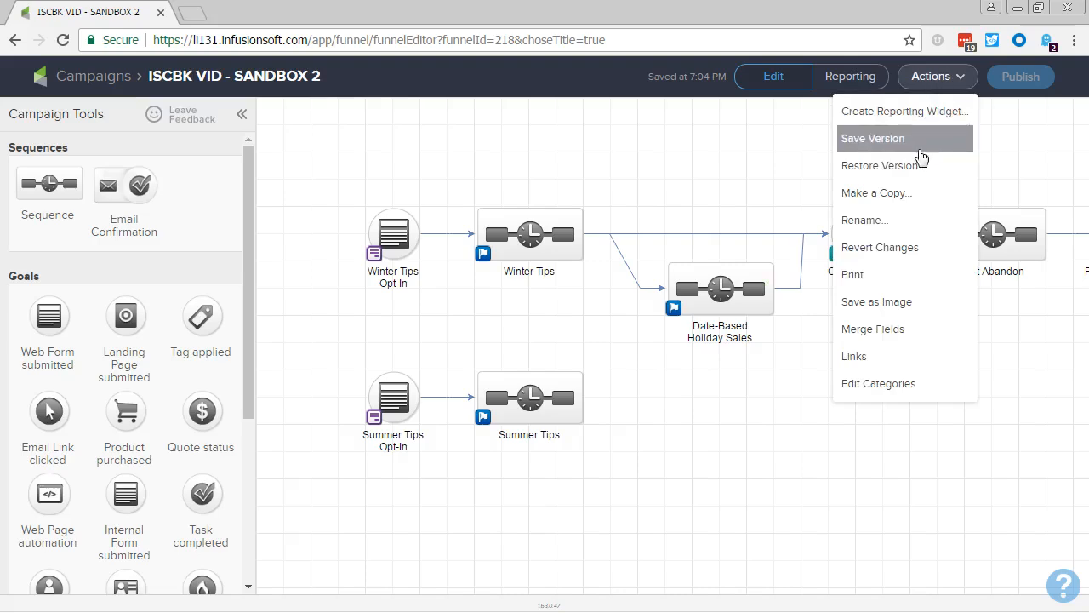
pyautogui.click(908, 170)
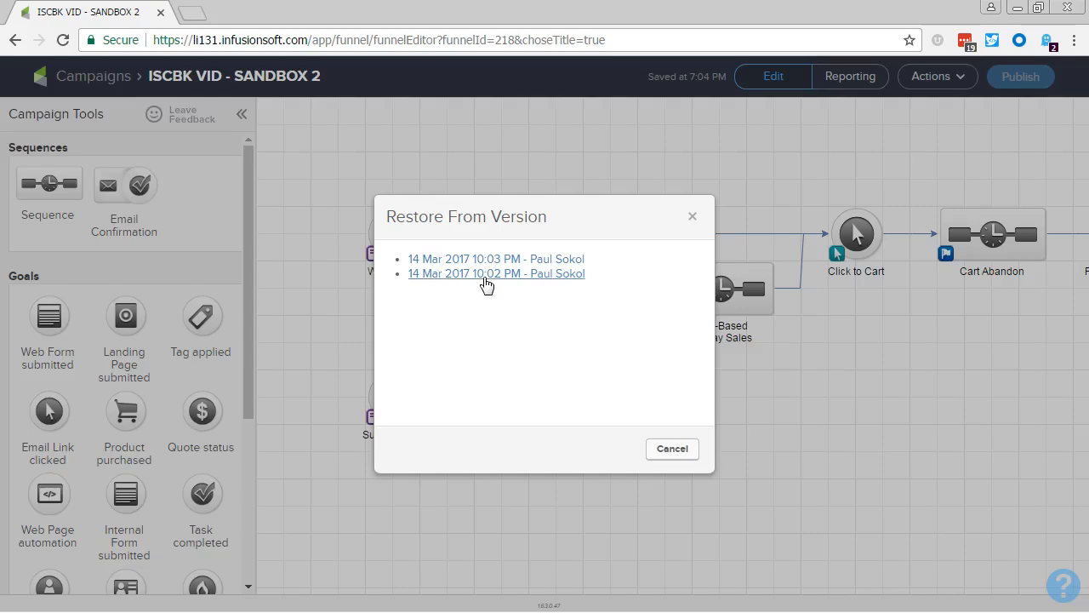
pyautogui.click(483, 274)
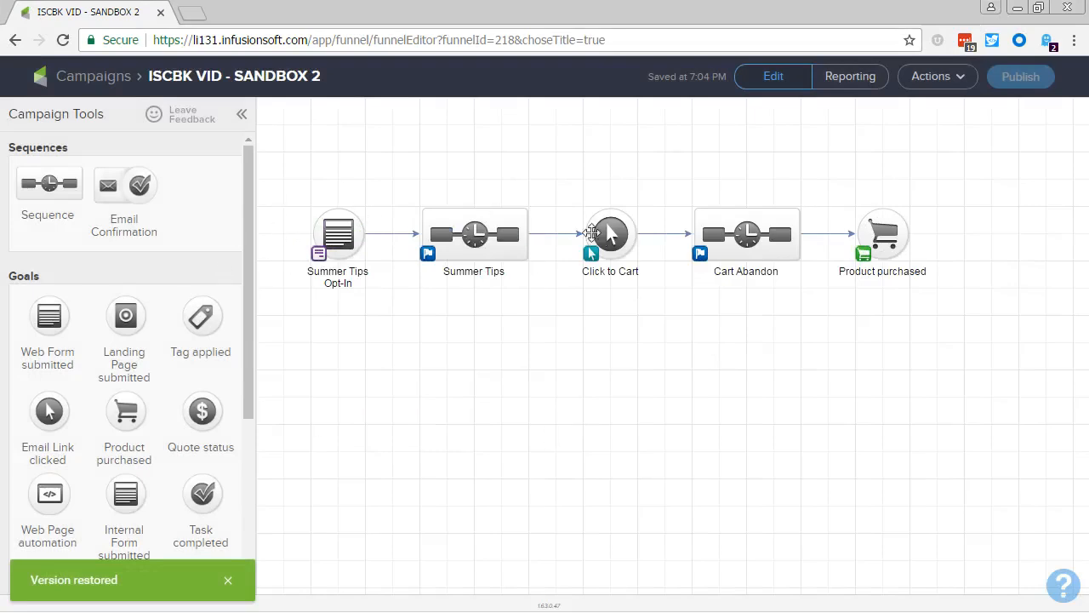
# Restore the campaign from the version saved on 14 Mar 2017 at 10:03 PM.
pyautogui.moveTo(613, 238)
pyautogui.click(932, 76)
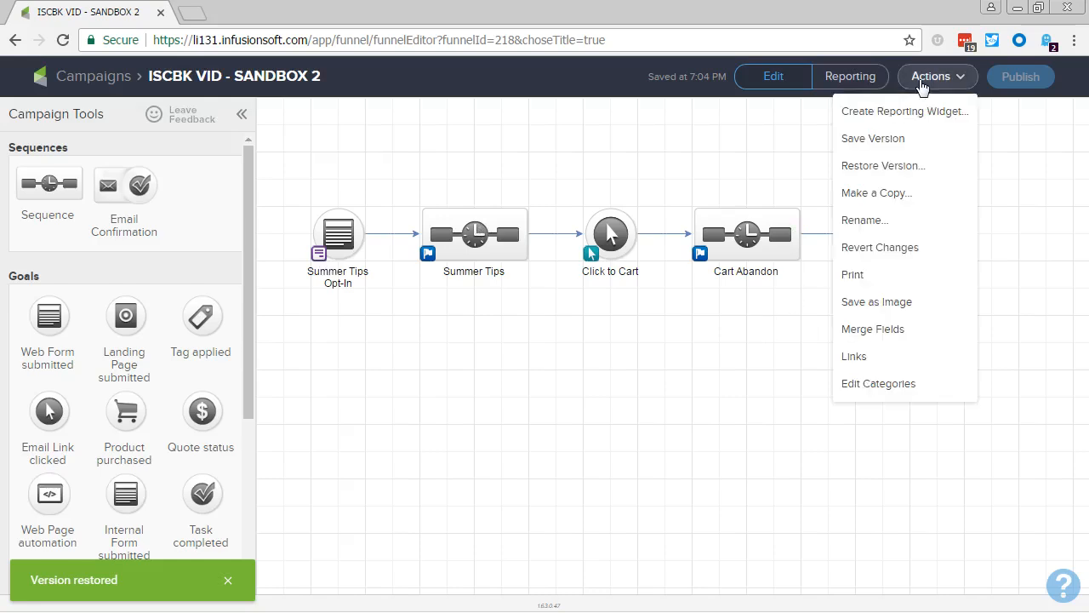
pyautogui.click(907, 166)
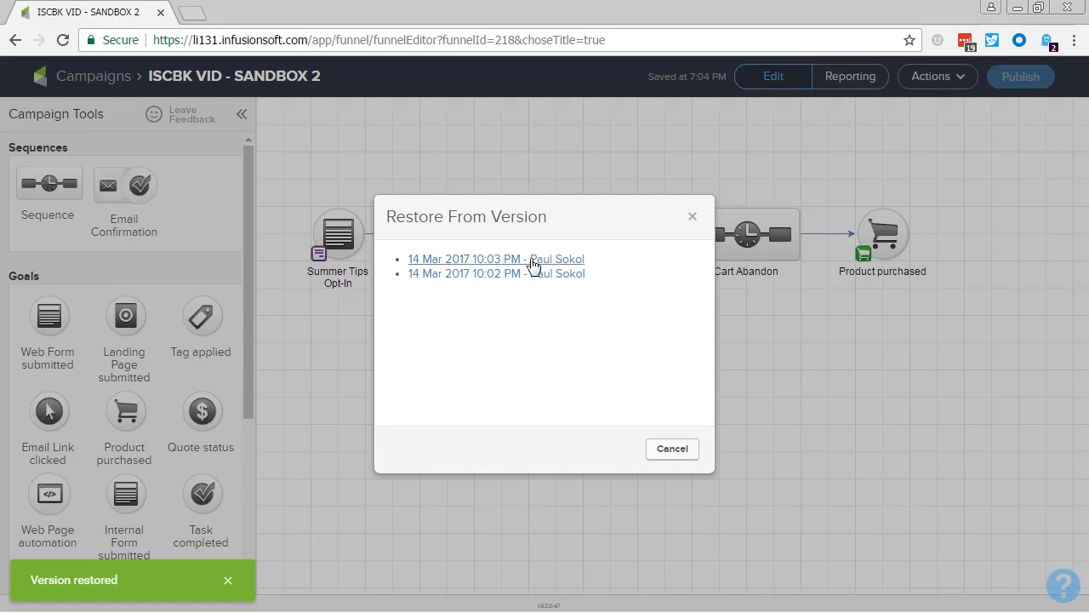
pyautogui.click(535, 258)
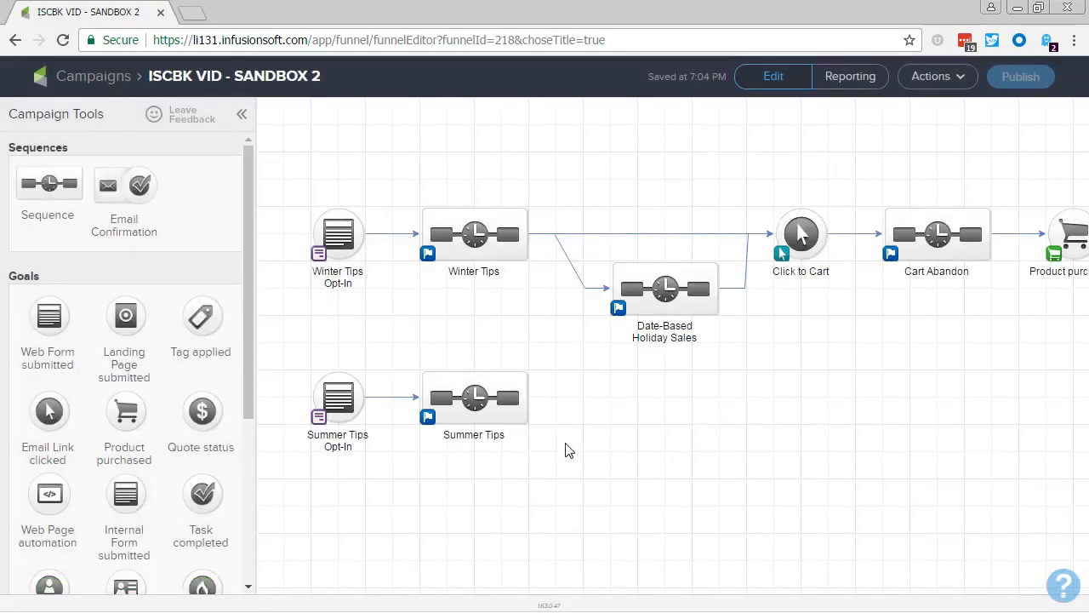
pyautogui.moveTo(566, 451); pyautogui.dragTo(291, 368)
pyautogui.click(485, 402)
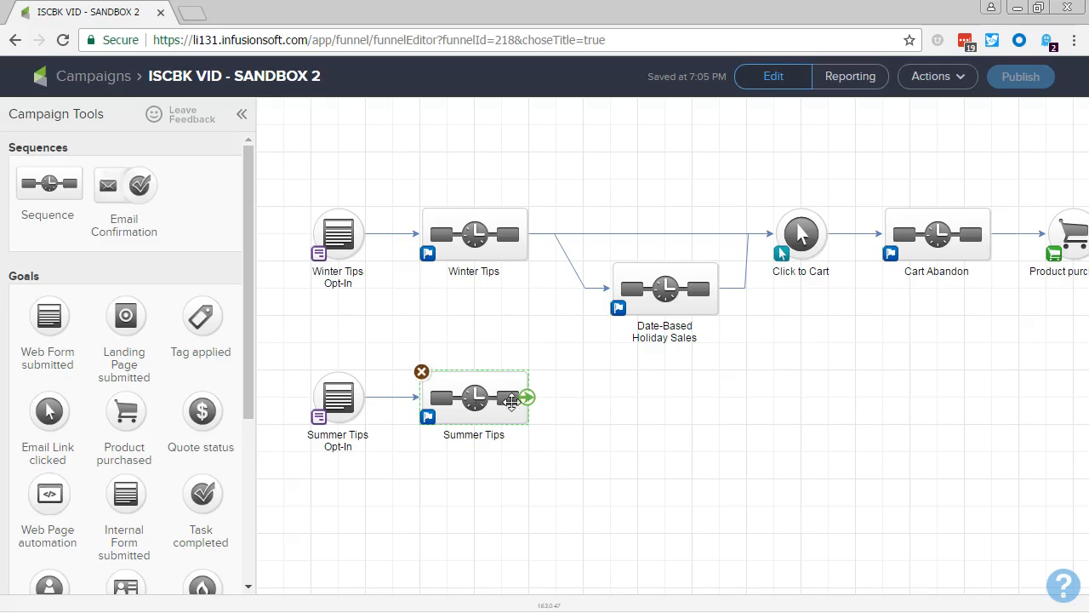
pyautogui.click(936, 77)
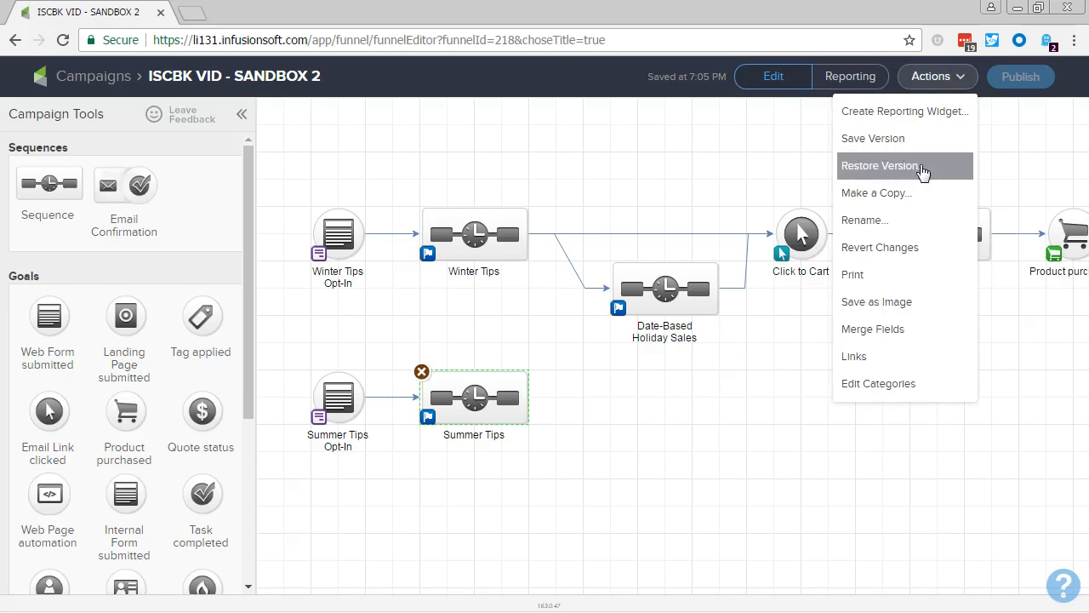
pyautogui.click(555, 367)
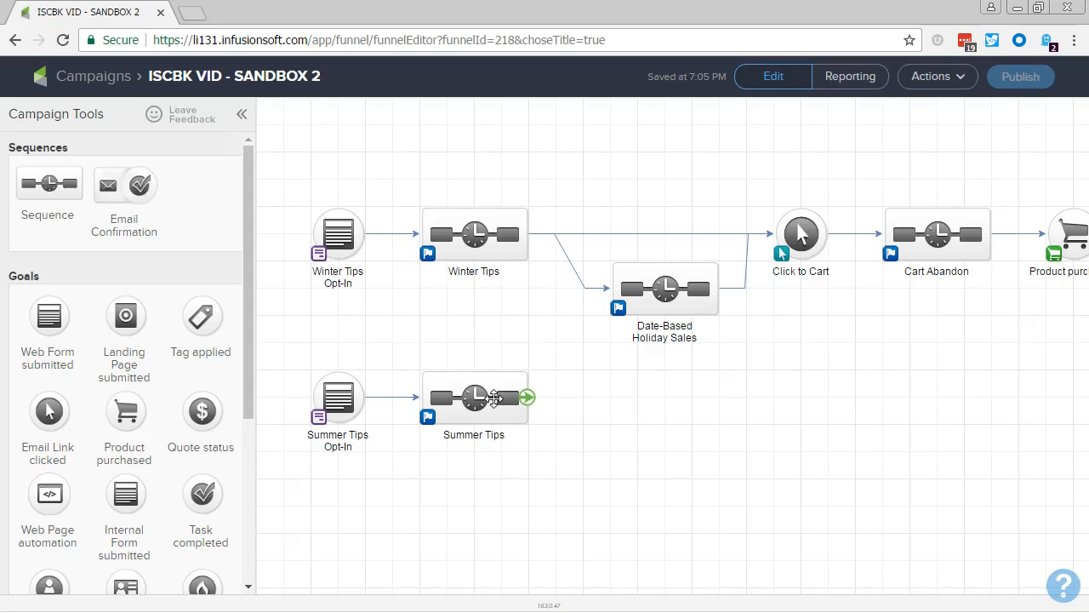
pyautogui.moveTo(269, 338); pyautogui.dragTo(579, 469)
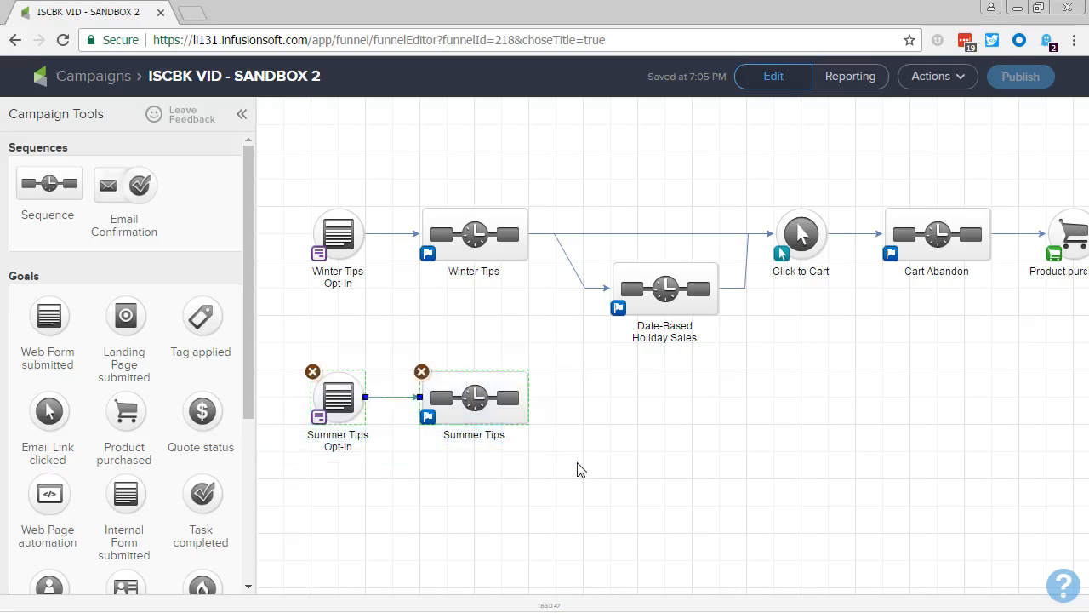
pyautogui.click(578, 469)
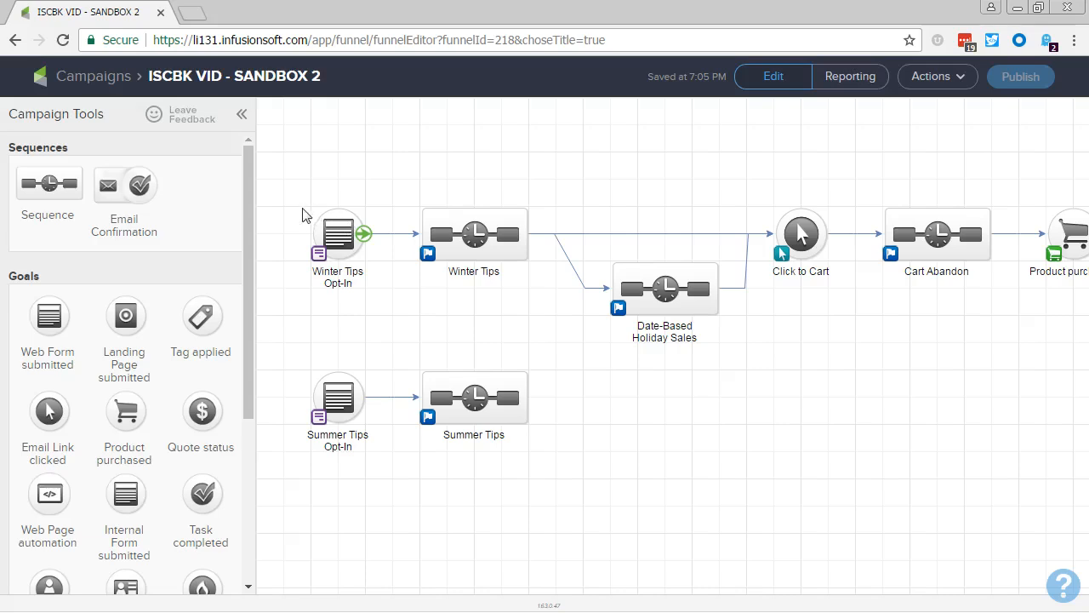
pyautogui.moveTo(291, 194); pyautogui.dragTo(741, 347)
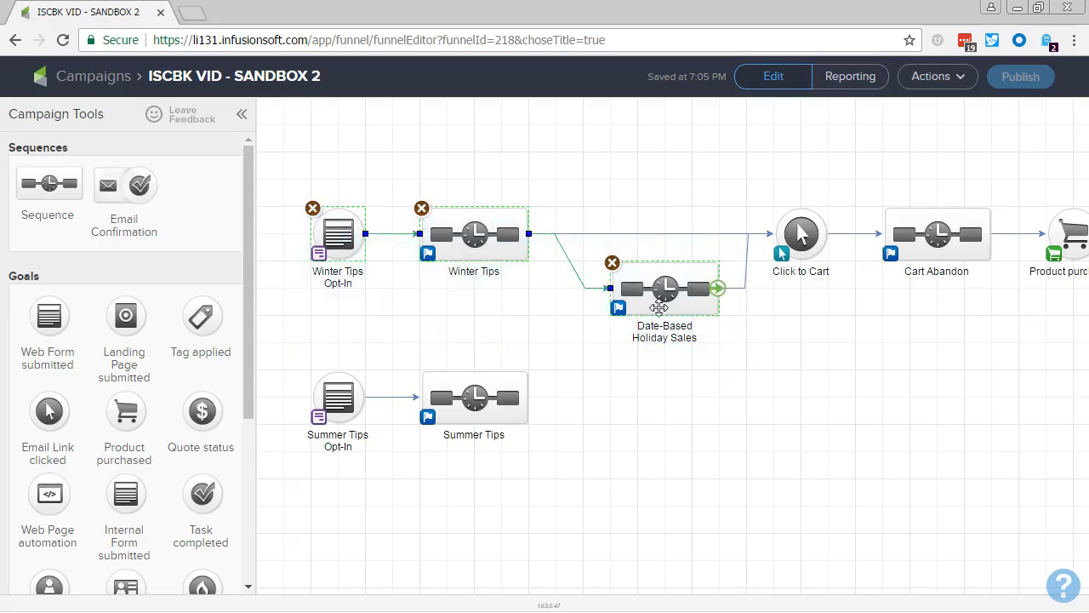
pyautogui.rightClick(656, 292)
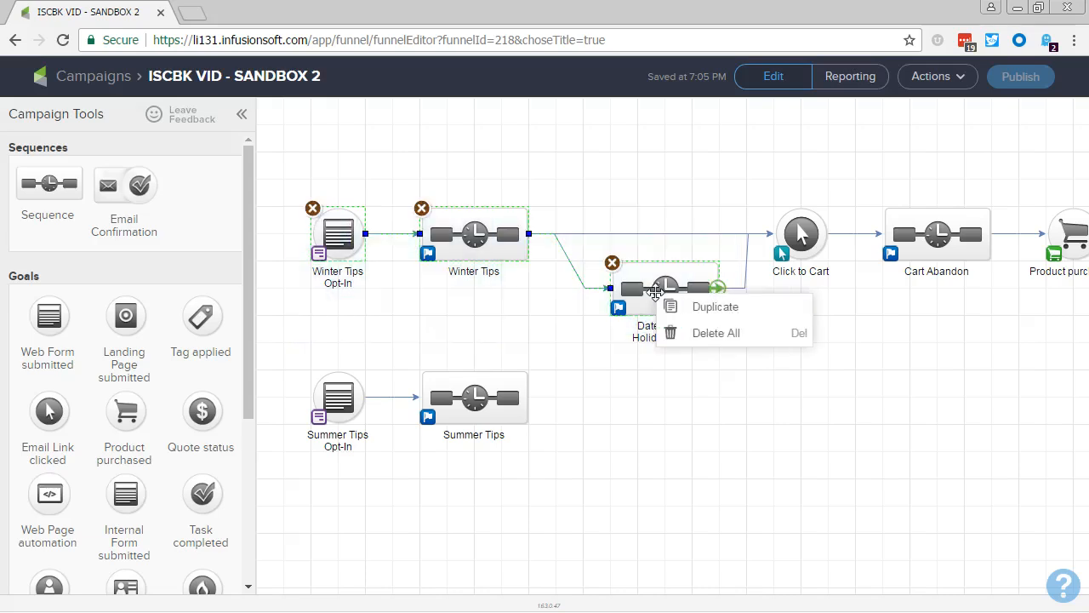
pyautogui.click(609, 419)
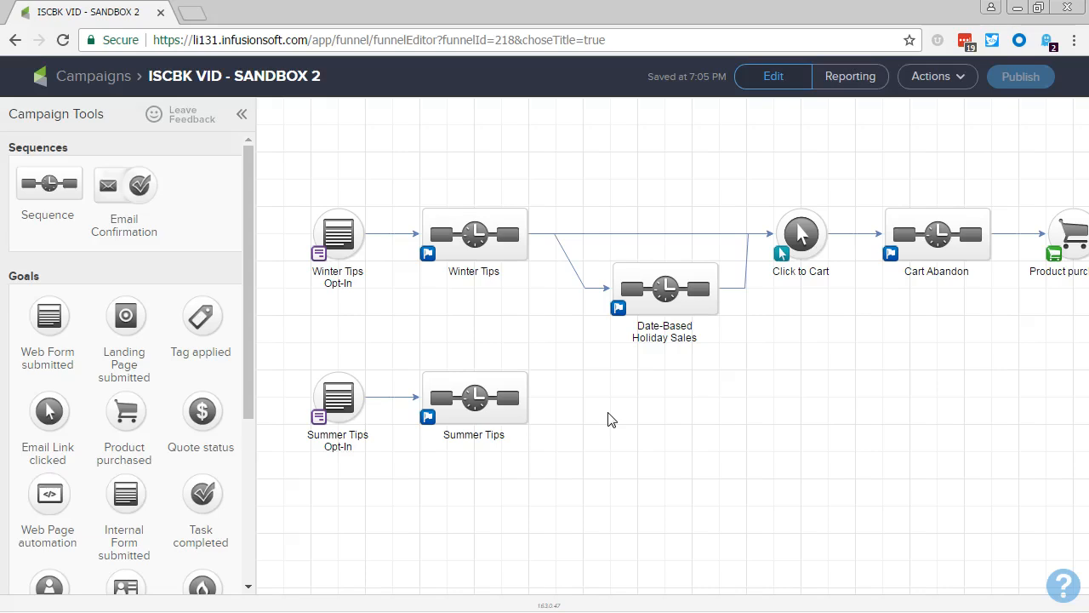
# Review the list of saved campaign versions available to restore and close it without restoring any.
pyautogui.click(933, 80)
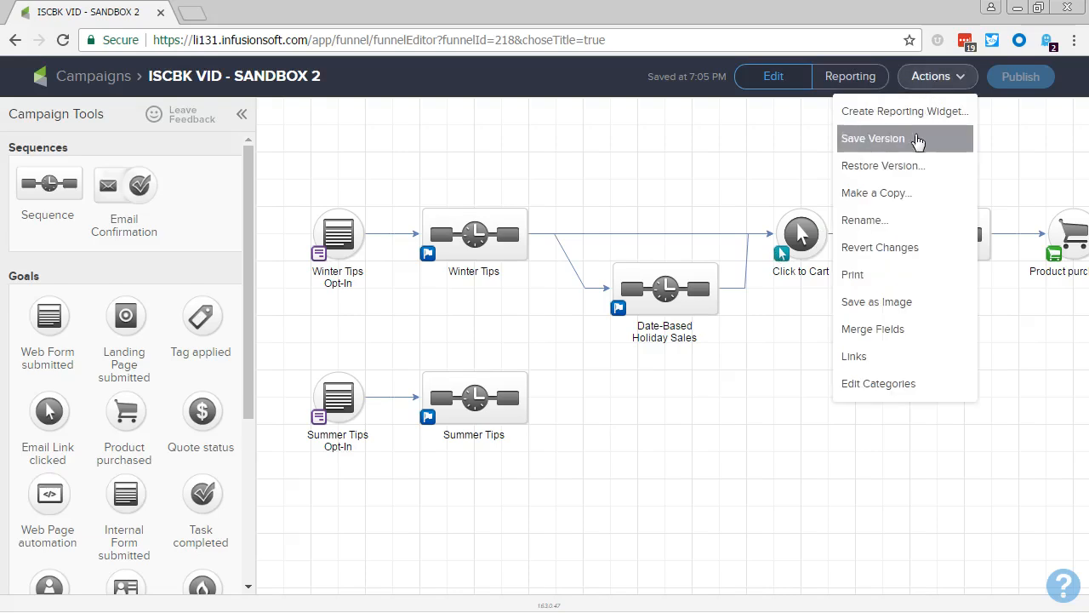
pyautogui.click(903, 168)
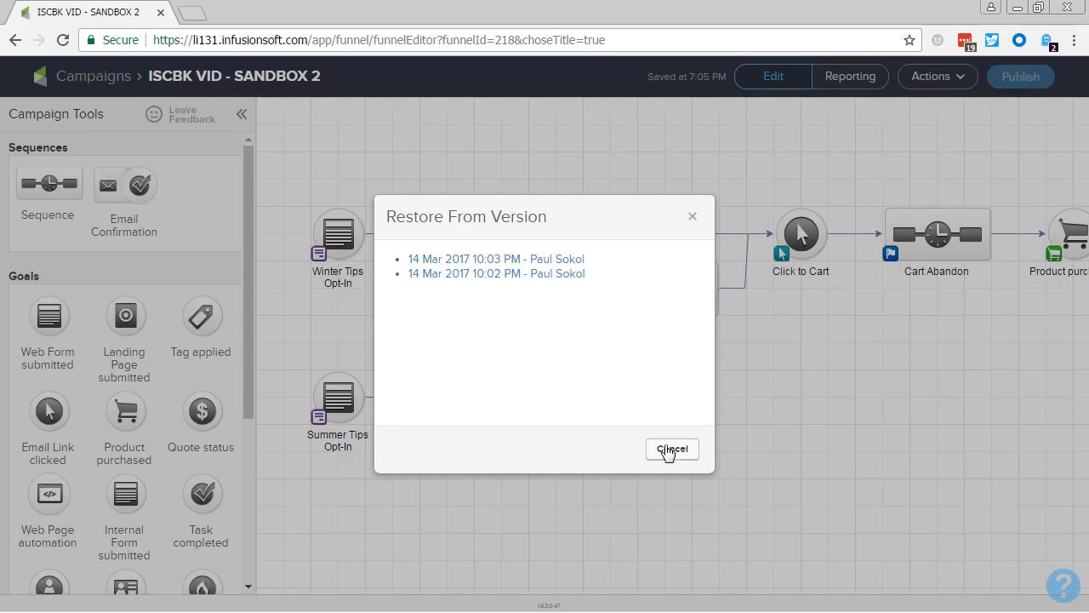
pyautogui.click(670, 451)
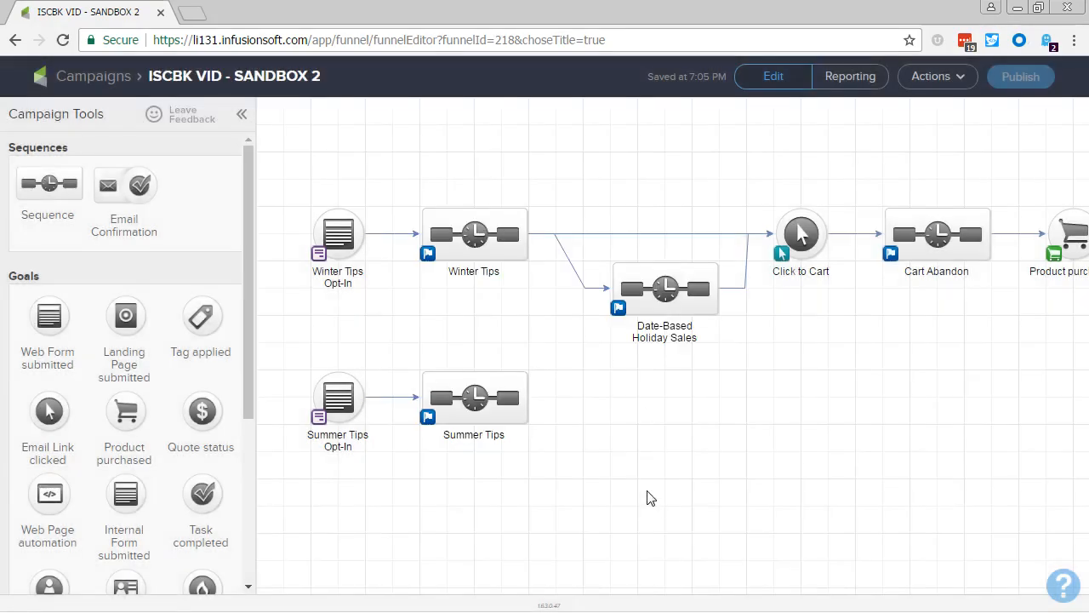
# Add an email after the start of the Summer Tips sequence and create it as a blank email.
pyautogui.doubleClick(464, 394)
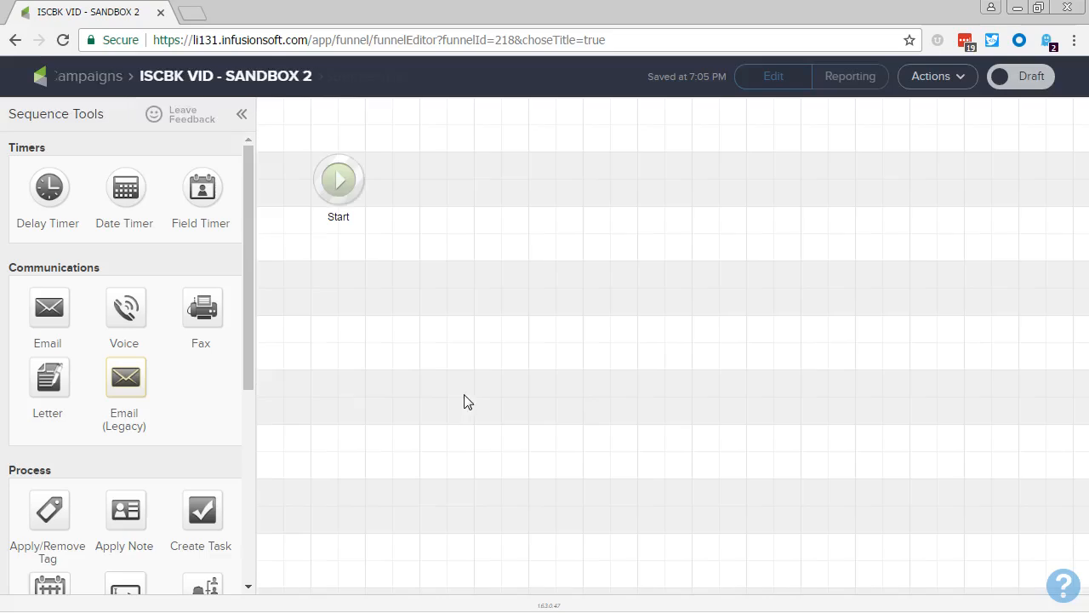
pyautogui.moveTo(49, 307); pyautogui.dragTo(460, 164)
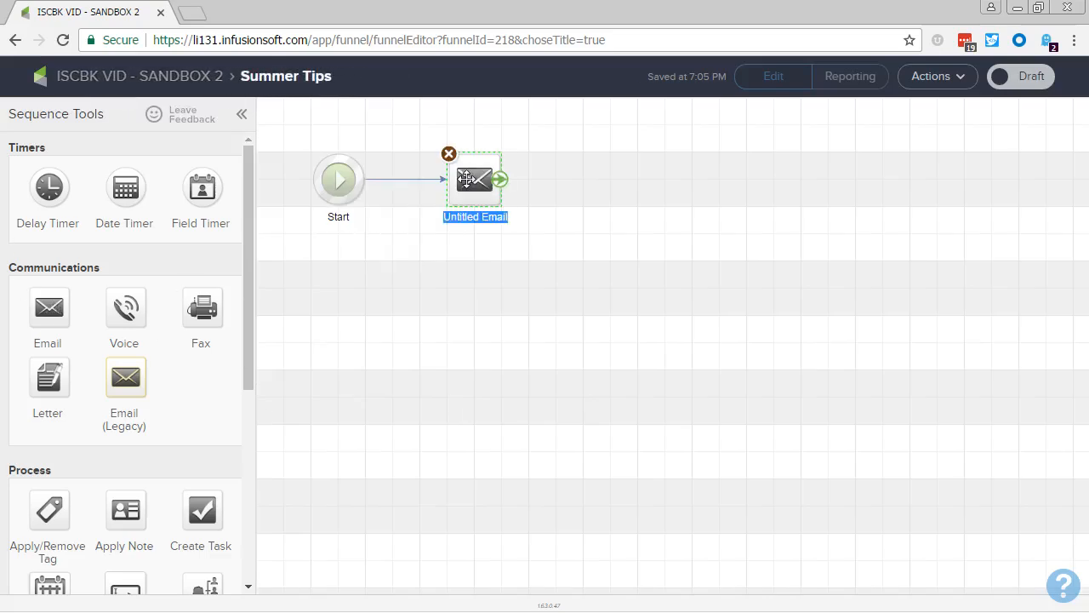
pyautogui.doubleClick(470, 183)
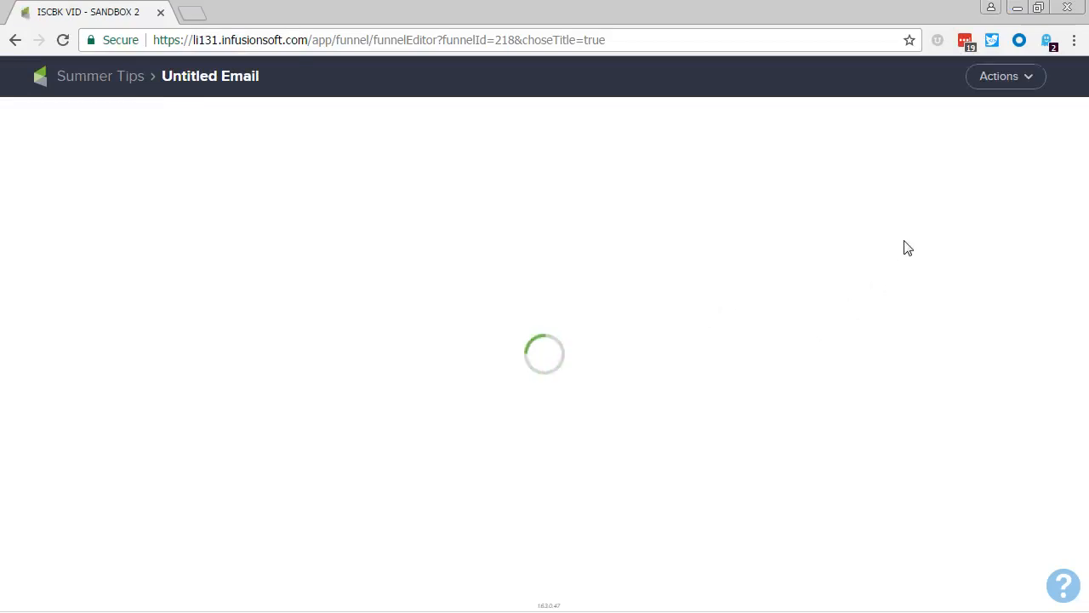
pyautogui.click(994, 80)
pyautogui.click(980, 141)
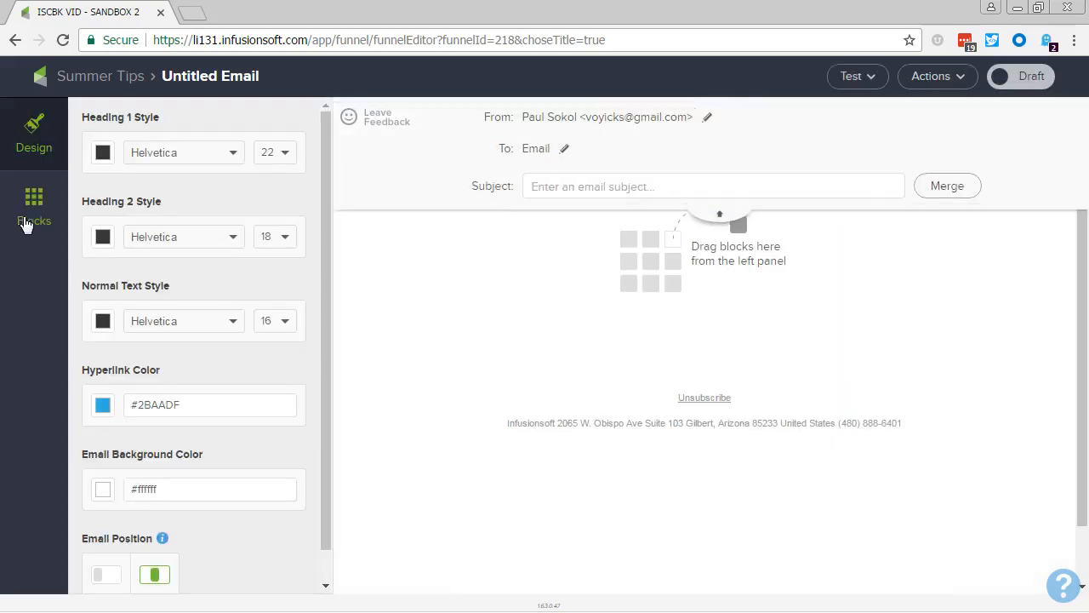
# Insert a text block reading "This is my email" in the blank email and return to the Summer Tips sequence.
pyautogui.click(26, 223)
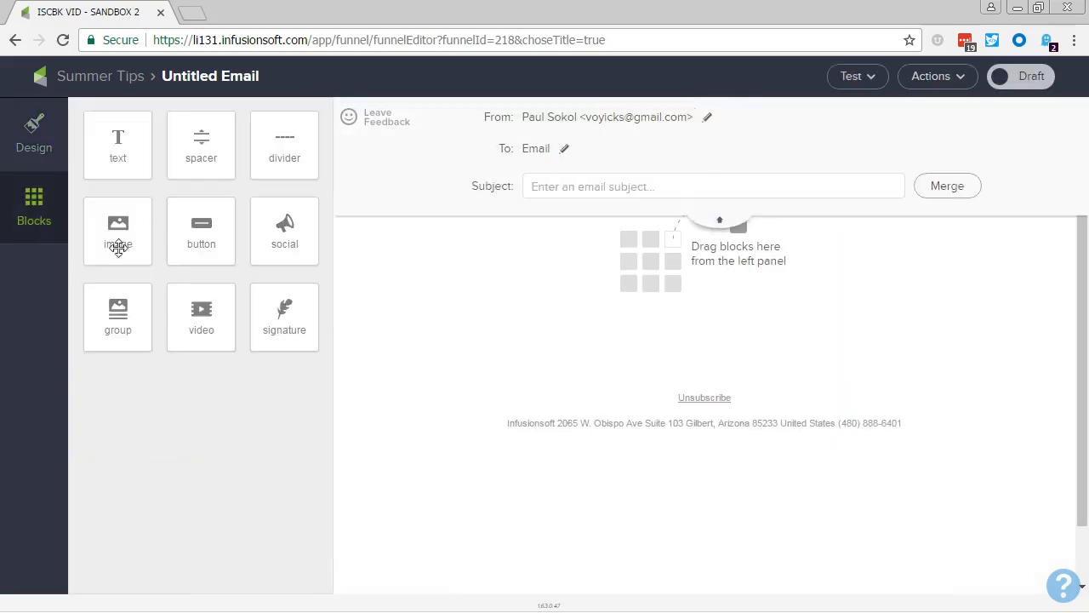
pyautogui.moveTo(110, 151); pyautogui.dragTo(664, 259)
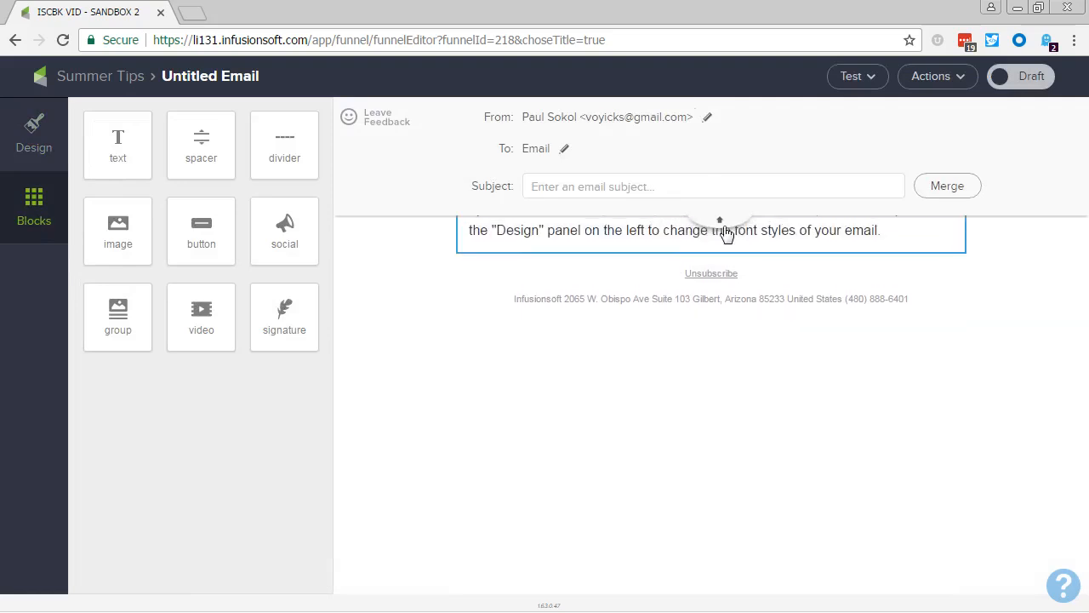
pyautogui.click(702, 228)
pyautogui.hotkey('ctrl', 'a')
pyautogui.write('Thi sis')
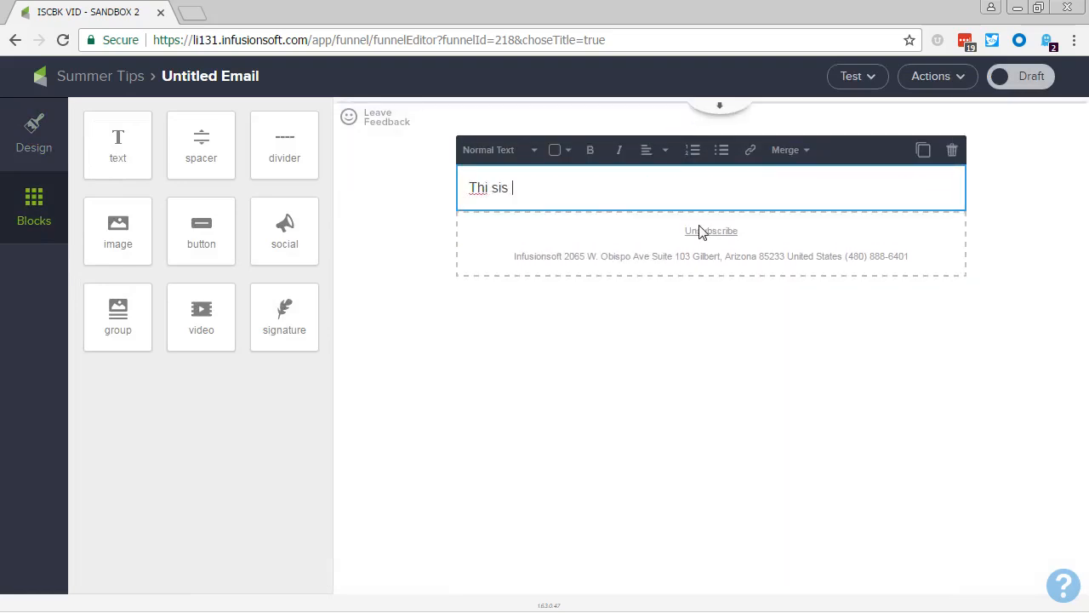
pyautogui.press('BackSpace')
pyautogui.press('BackSpace')
pyautogui.press('BackSpace')
pyautogui.press('BackSpace')
pyautogui.press('BackSpace')
pyautogui.write('s is my email')
pyautogui.click(705, 379)
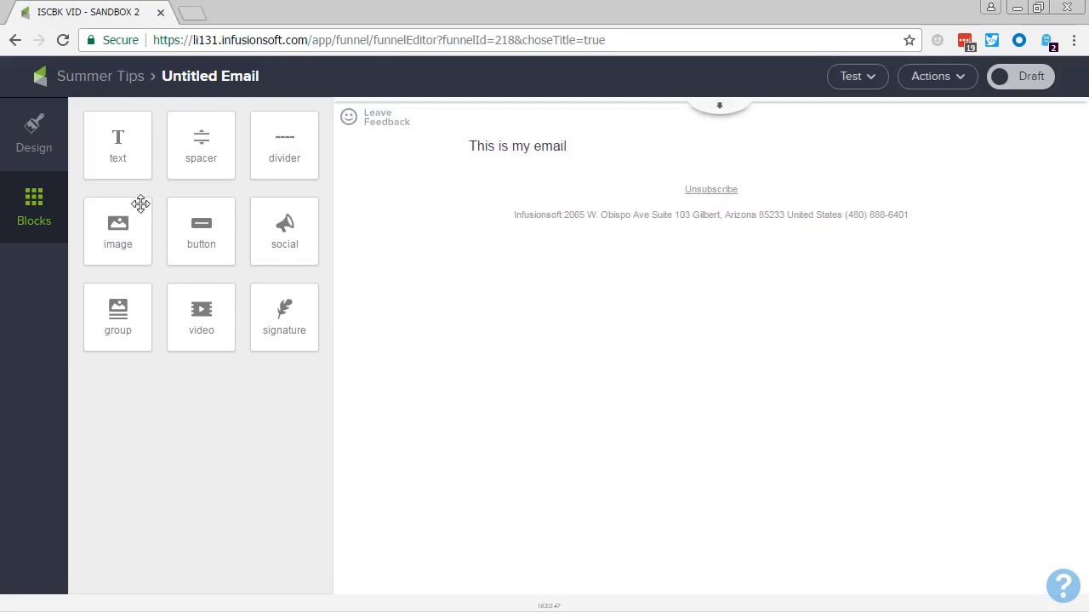
pyautogui.click(114, 79)
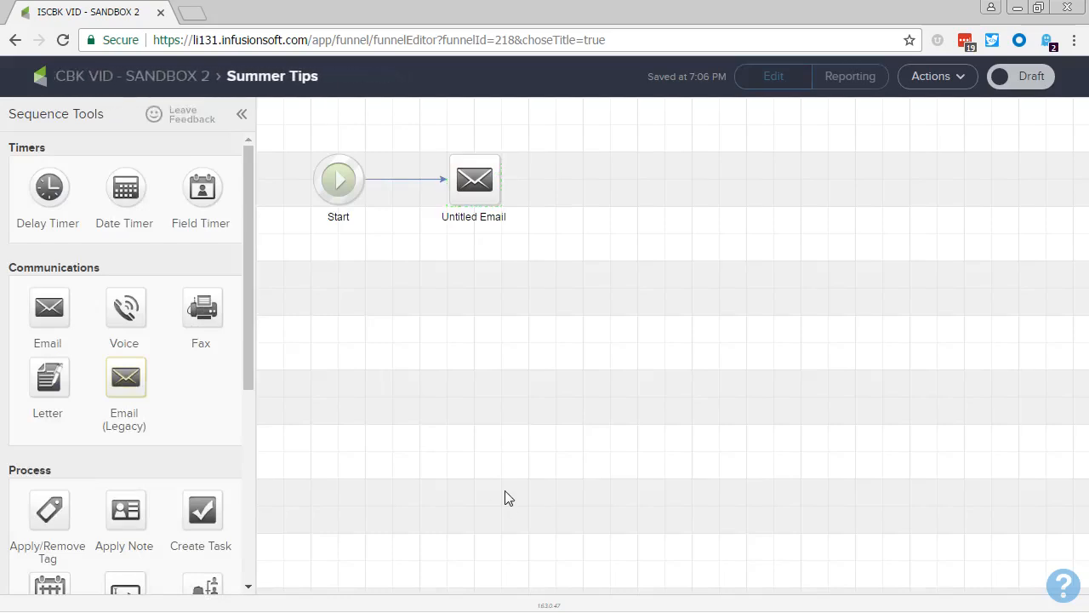
# Reopen the untitled email and add "And then I decide to write more about it." three lines below its text.
pyautogui.doubleClick(464, 200)
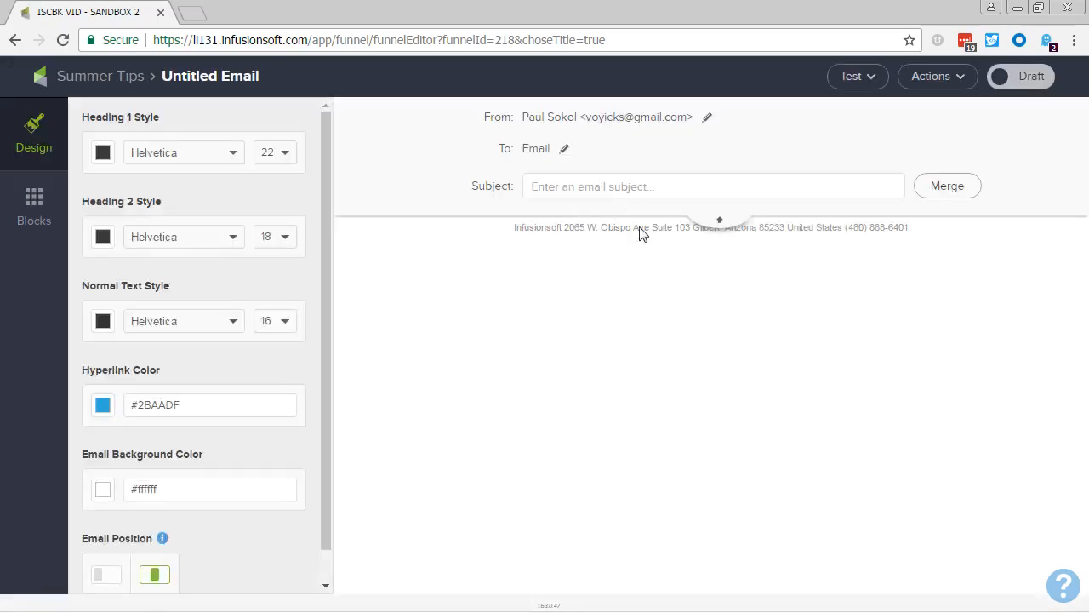
pyautogui.click(720, 221)
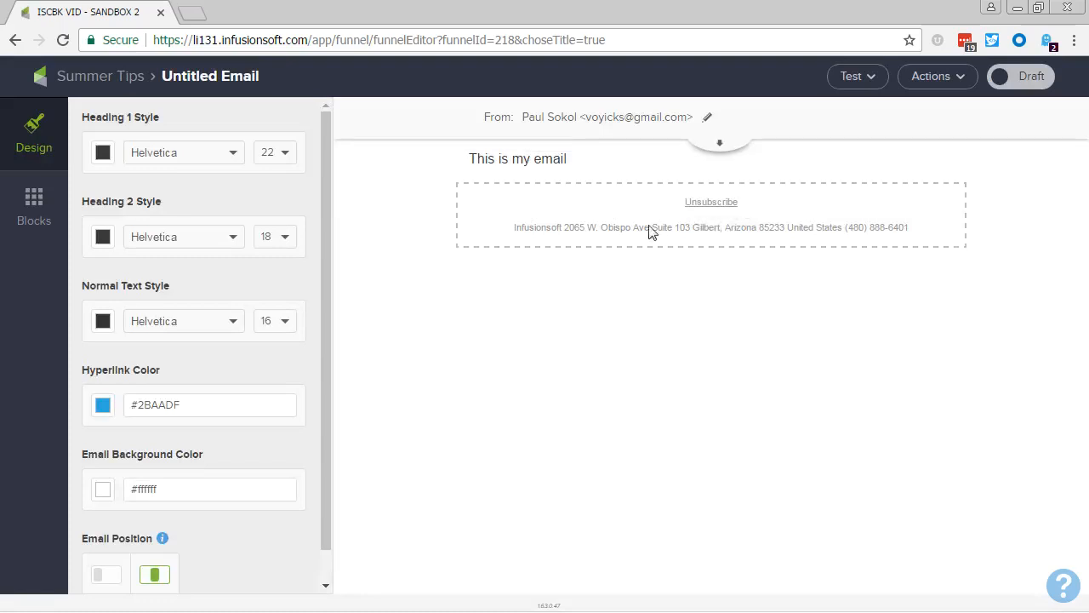
pyautogui.click(587, 157)
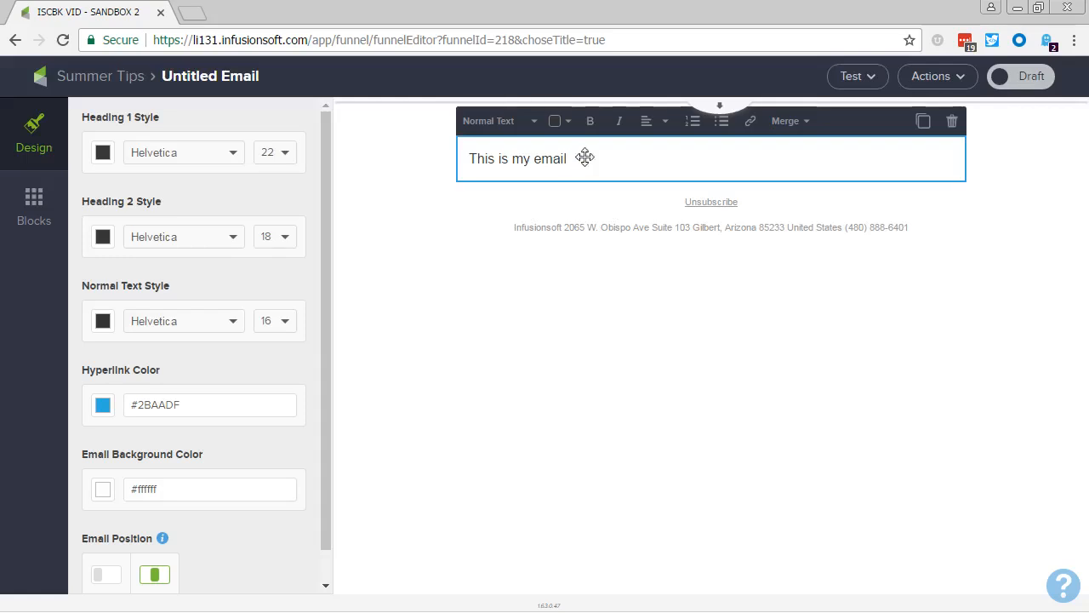
pyautogui.press('Return')
pyautogui.press('Return')
pyautogui.press('Return')
pyautogui.press('Return')
pyautogui.press('Return')
pyautogui.write('And then I decid')
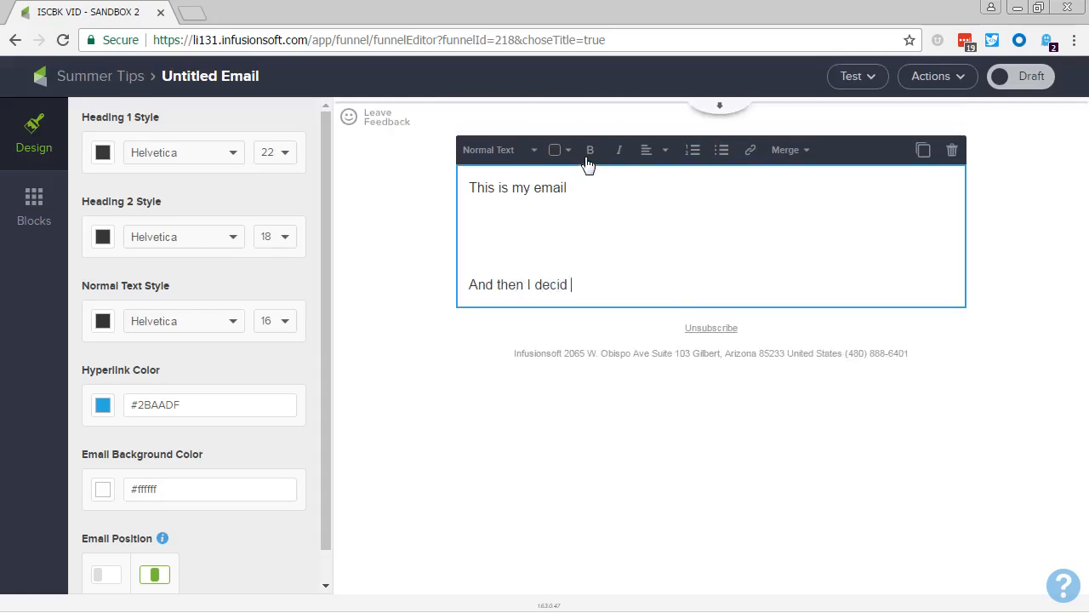
pyautogui.write('e to write more about it.')
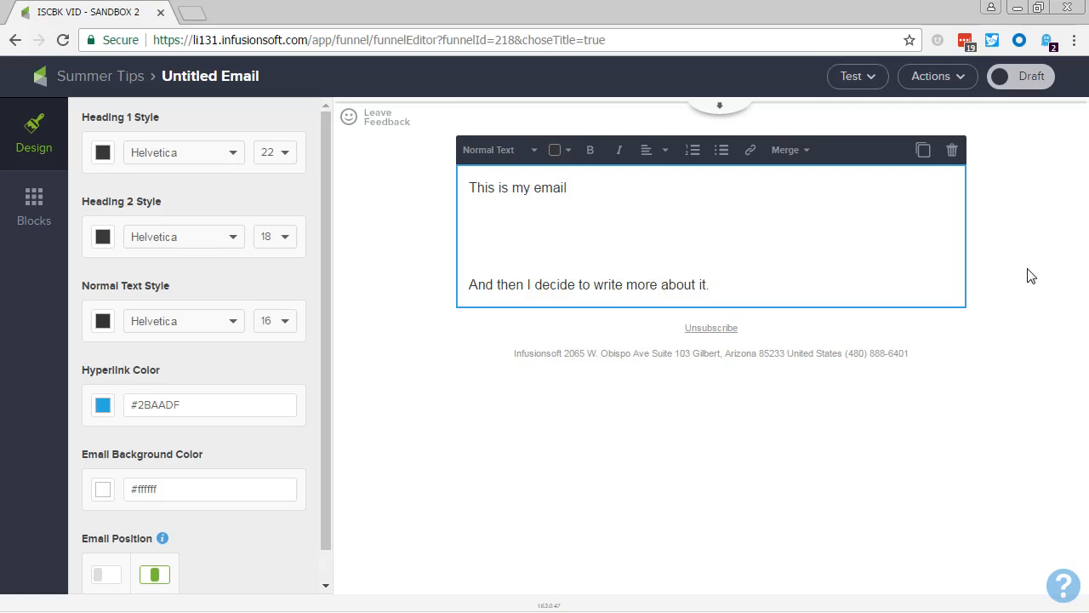
# Leave the email and the Summer Tips sequence to return to the campaign canvas.
pyautogui.click(934, 85)
pyautogui.click(141, 80)
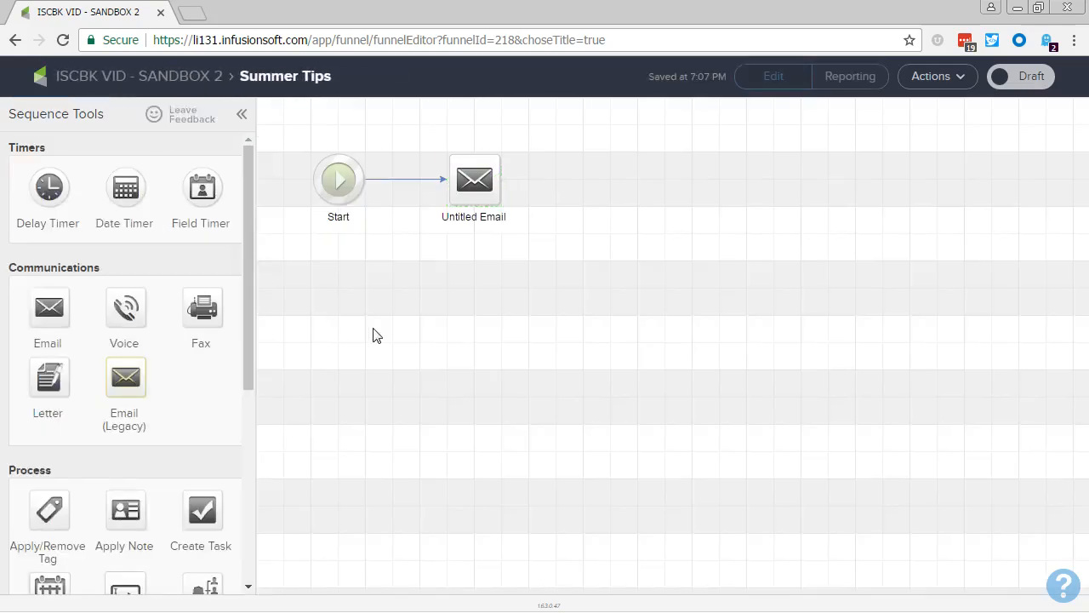
pyautogui.click(167, 77)
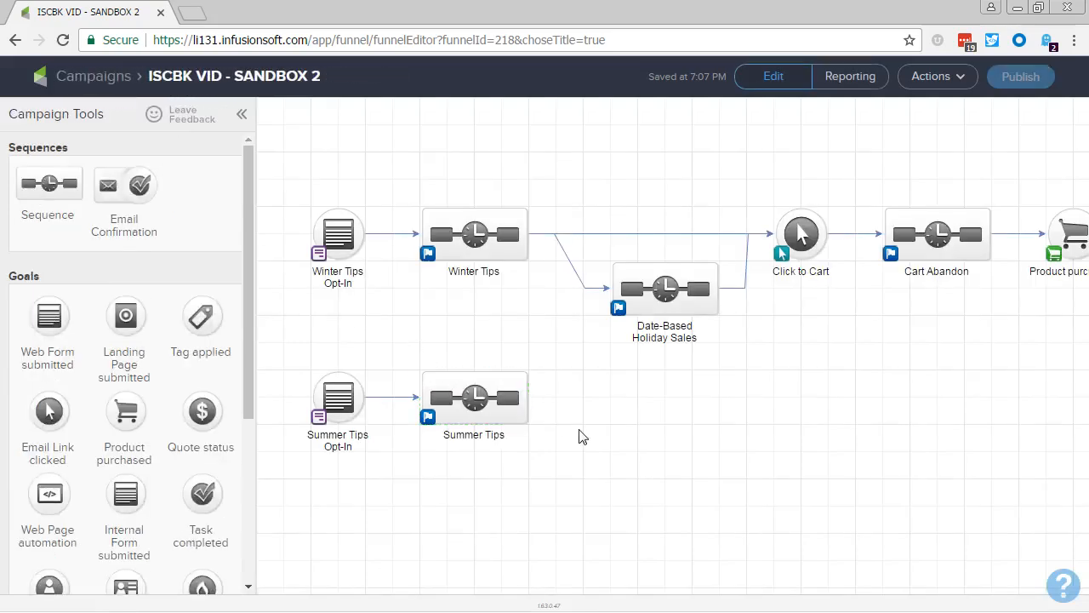
# Switch to the PowerPoint slide show and advance to the Next Video slide.
pyautogui.hotkey('alt', 'Tab')
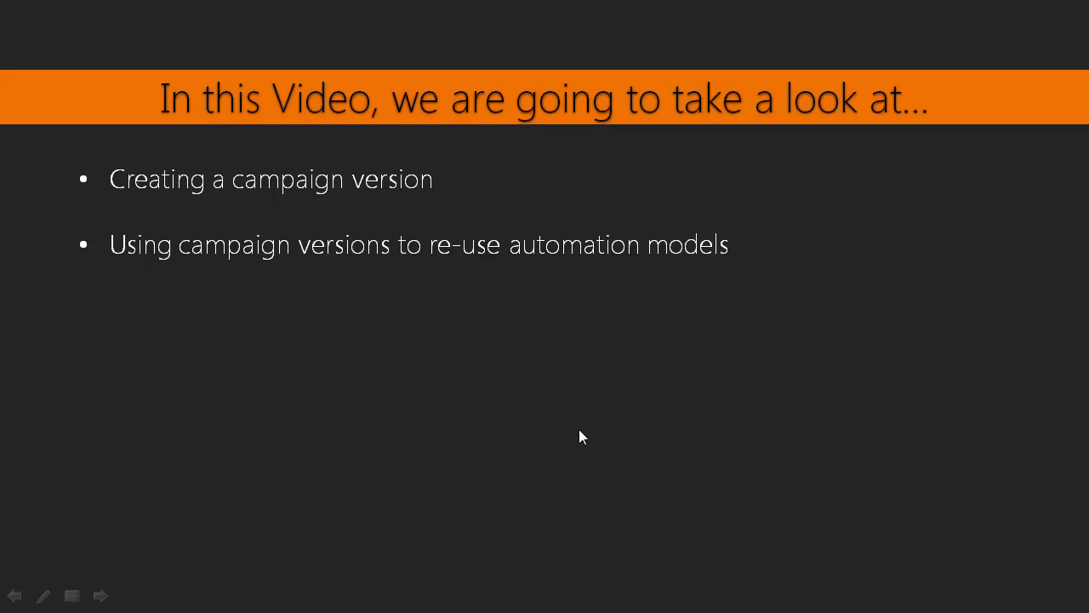
pyautogui.click(578, 430)
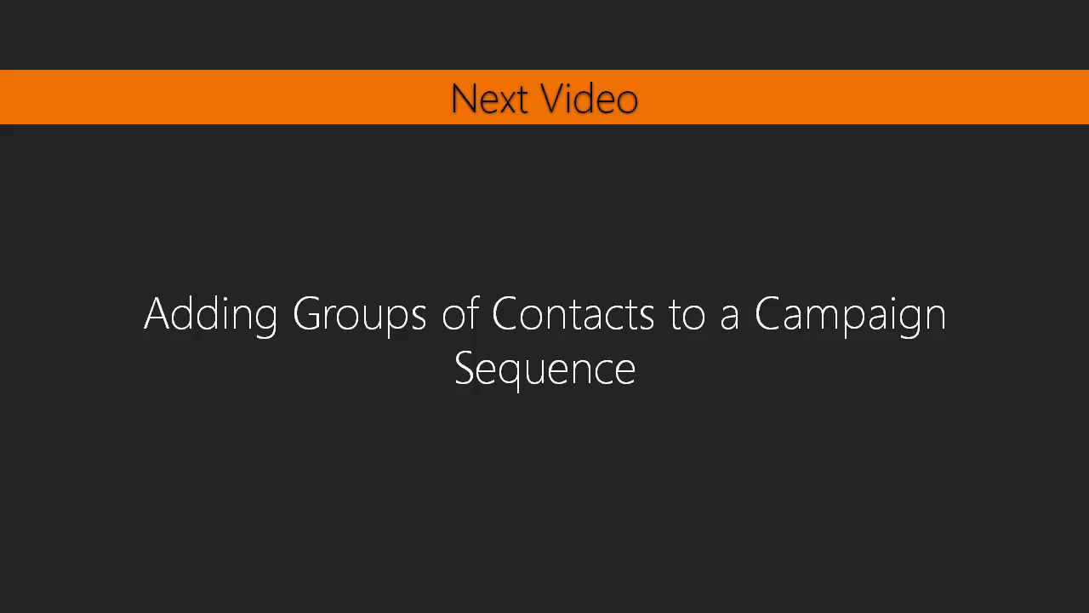
pyautogui.hotkey('alt', 'Tab')
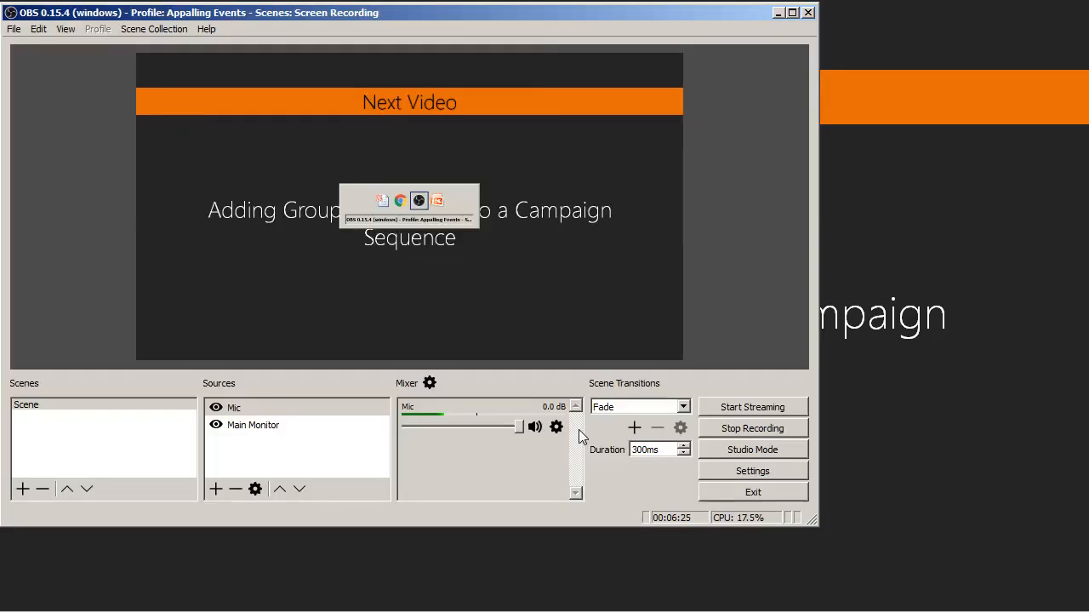